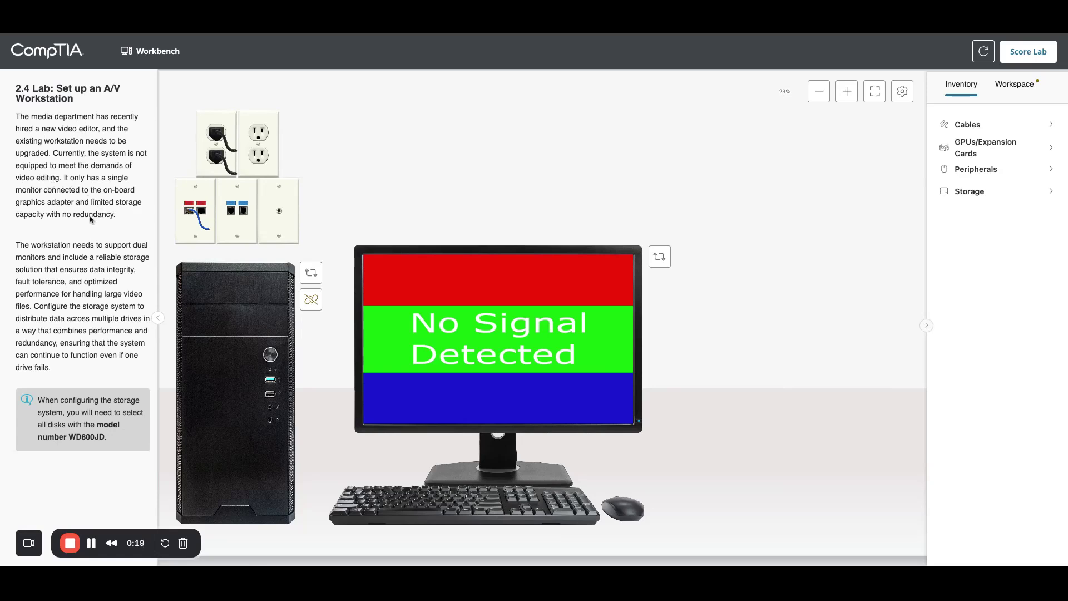
Copy the word 'redundancy' from the lab description
left_click_drag(77, 220, 114, 217)
key("ctrl+c")
left_click(78, 248)
Switch the tower to Motherboard view and install the DVI-I/HDMI Crossfire video adapter in the PCIe slot
left_click(311, 272)
left_click(287, 345)
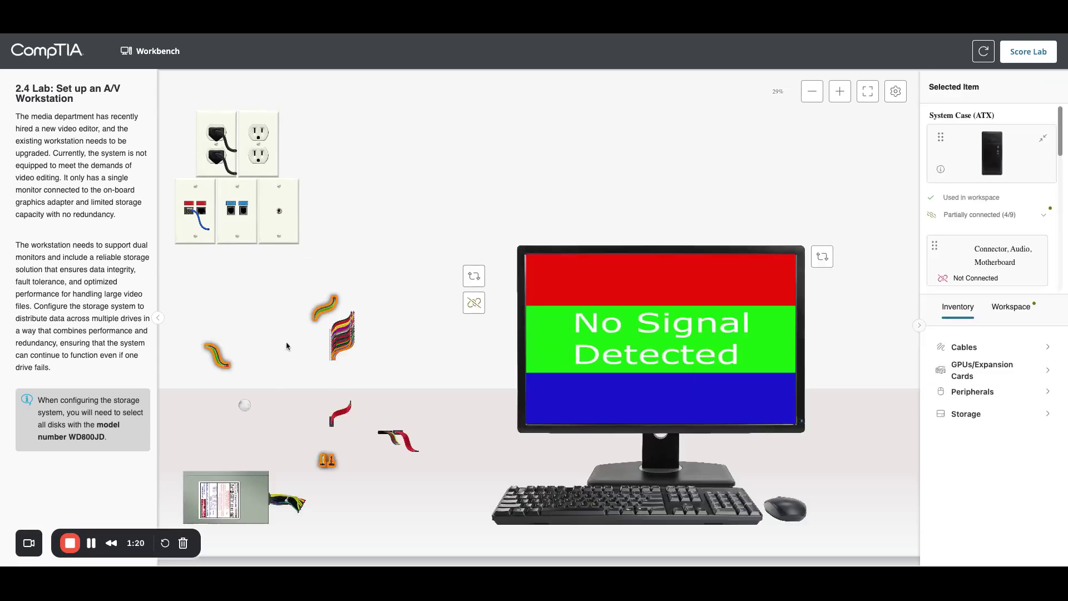
left_click(840, 92)
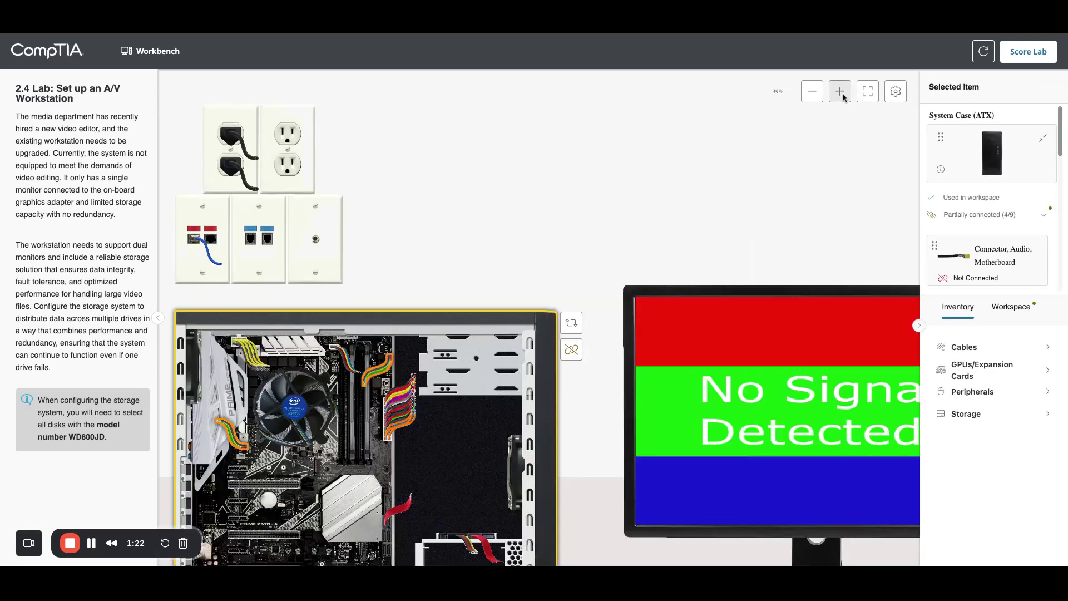
left_click(840, 92)
scroll(682, 359, "down", 4)
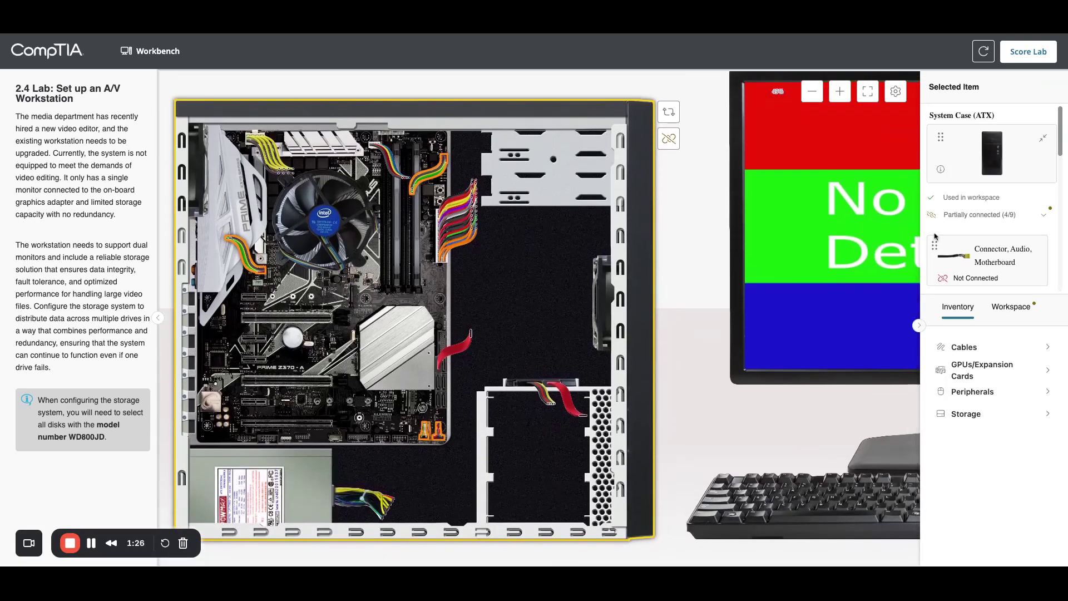
left_click(974, 369)
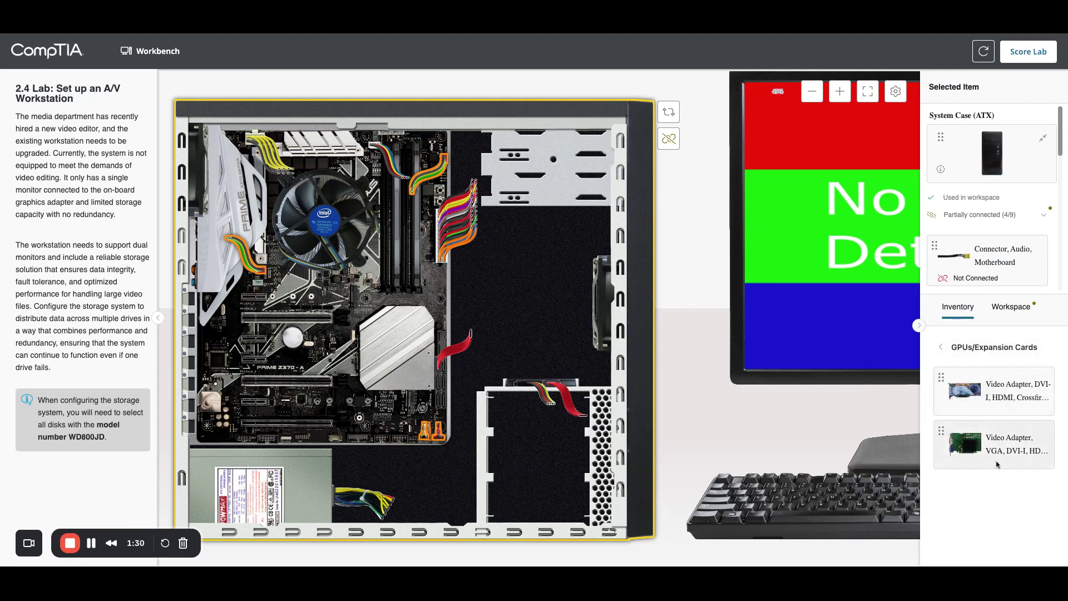
double_click(1004, 399)
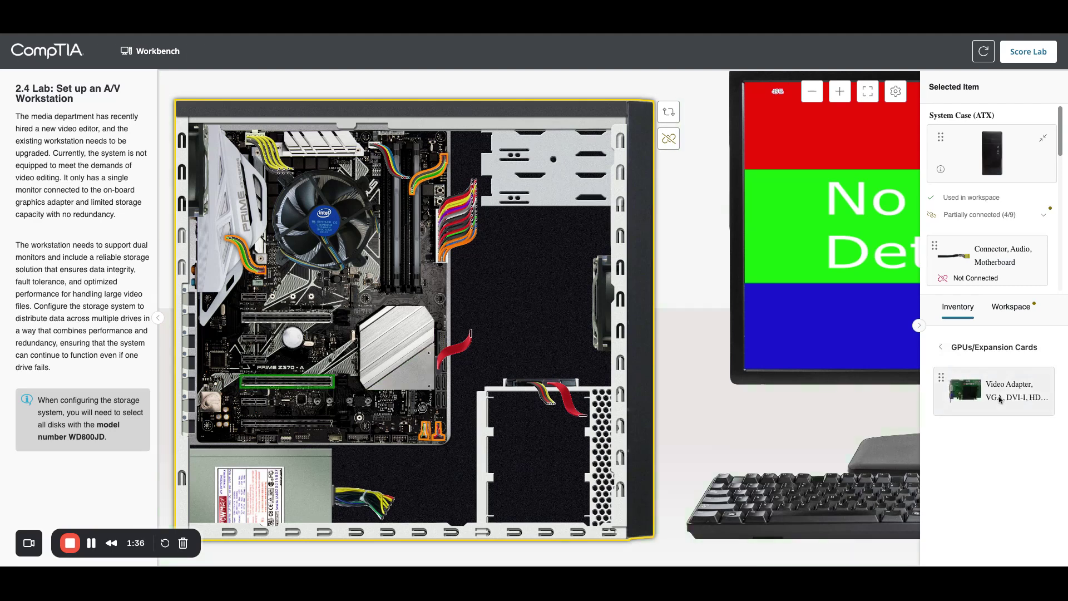
left_click(334, 382)
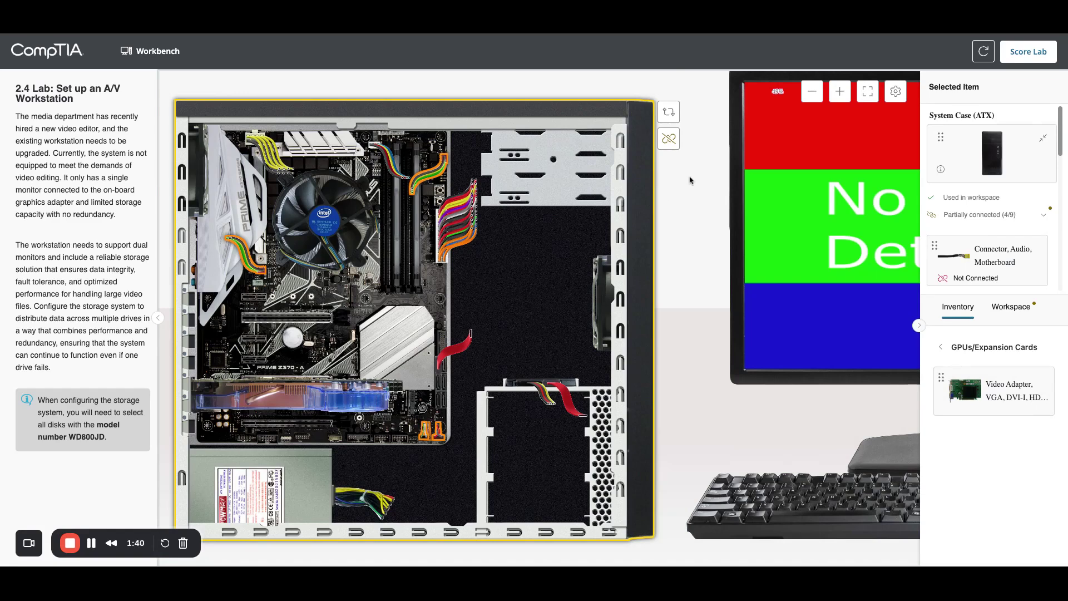
Power the video adapter with a 6-pin PCIe connector from the power supply
left_click(840, 91)
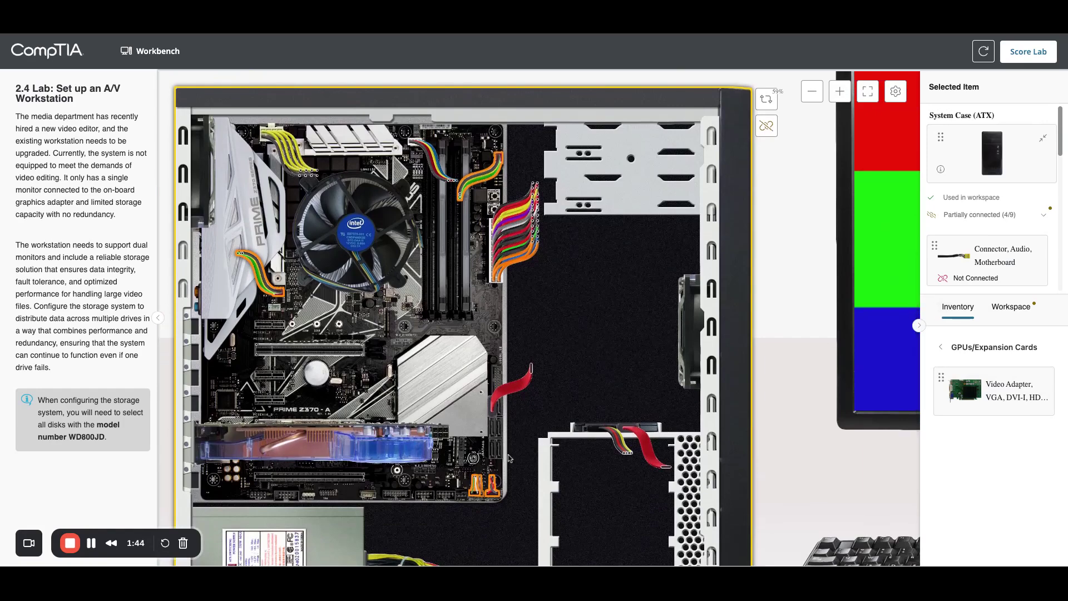
left_click(335, 530)
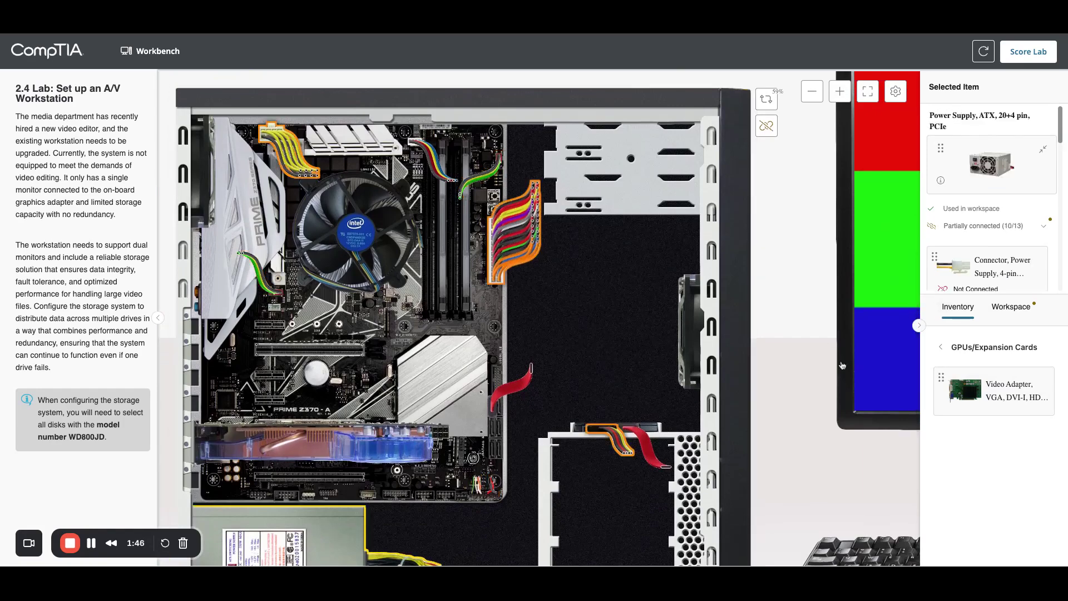
scroll(1034, 234, "down", 3)
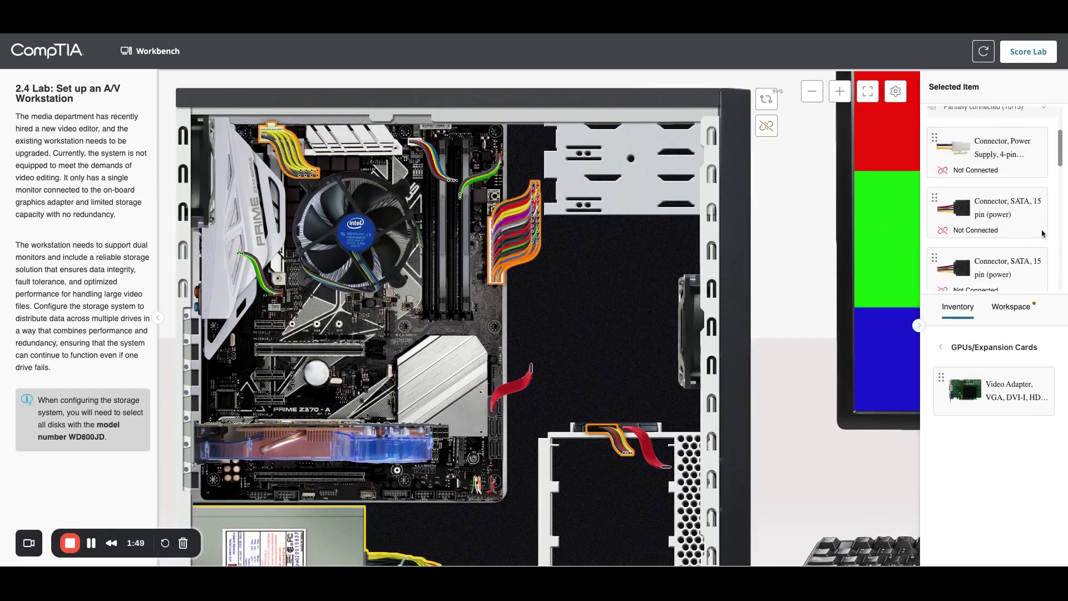
scroll(1043, 234, "down", 5)
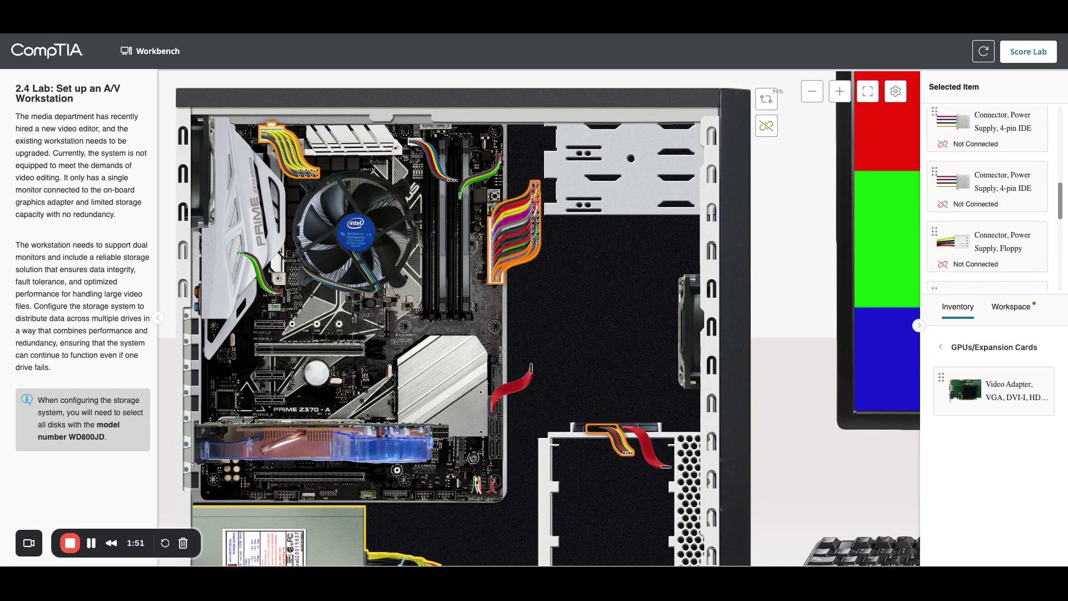
scroll(1015, 180, "down", 3)
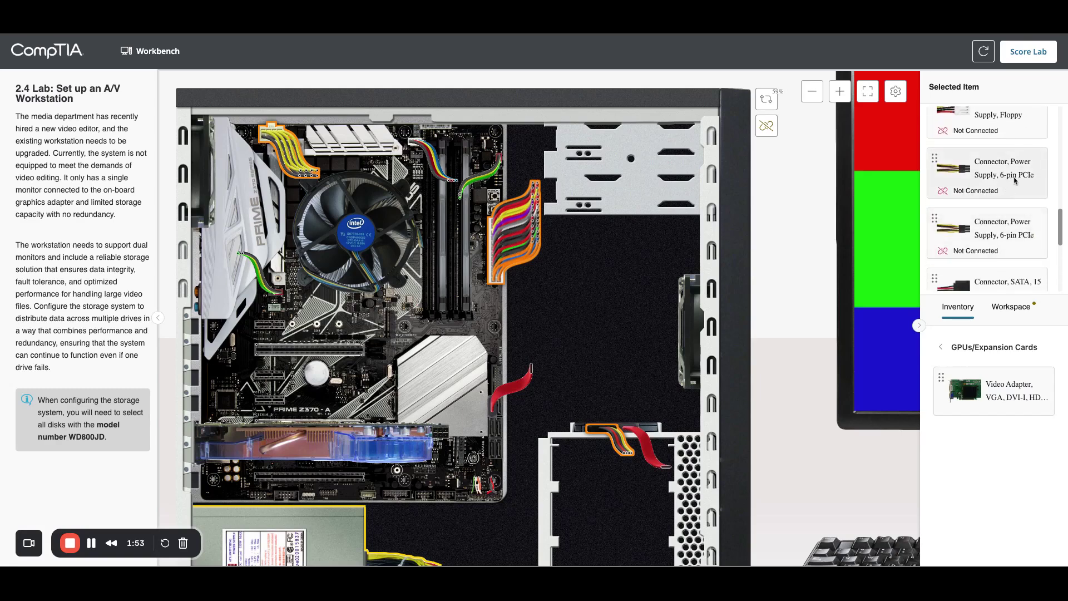
left_click(1008, 175)
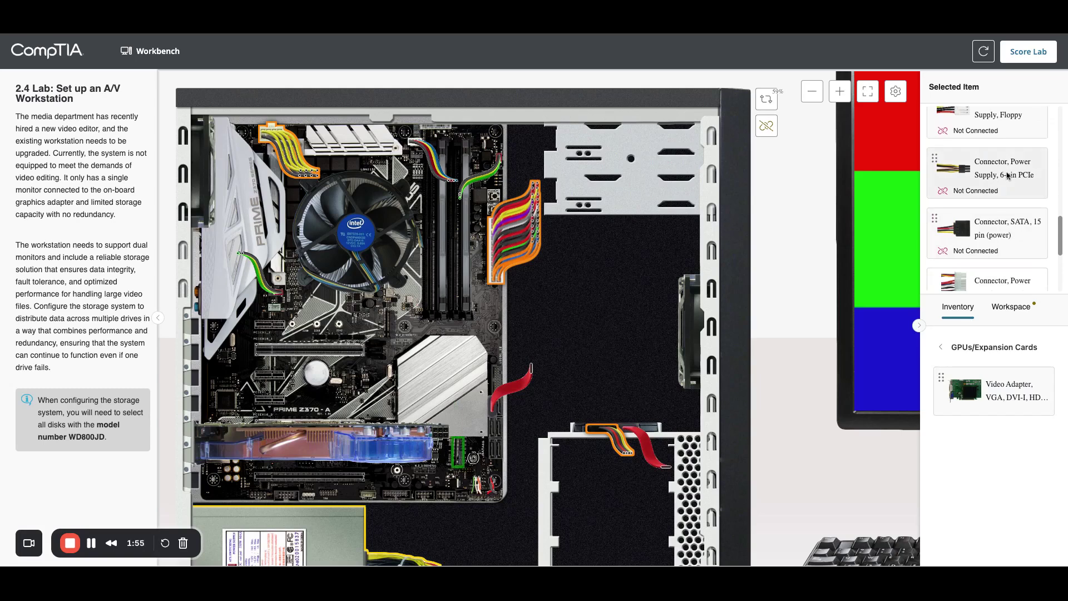
left_click(448, 438)
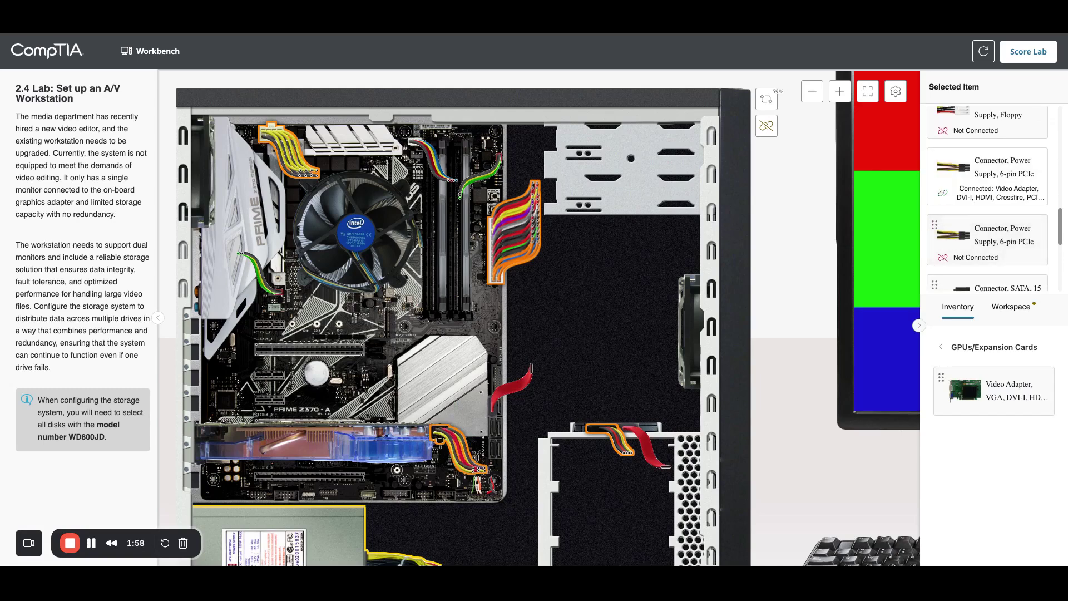
Inspect the SATA cable and the power supply's connection status in the drive bay
left_click(942, 348)
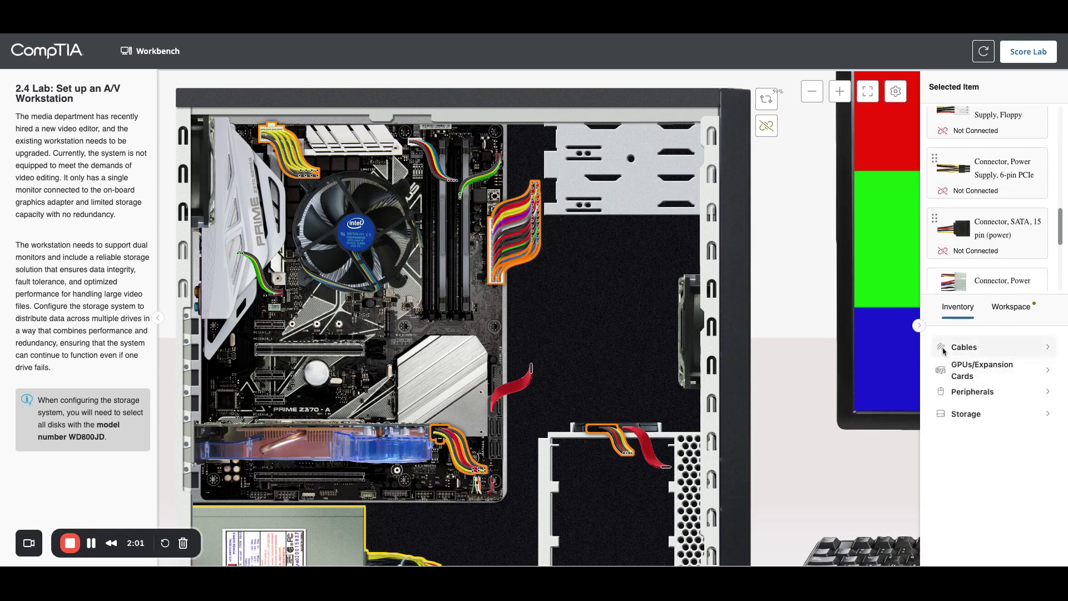
left_click(641, 437)
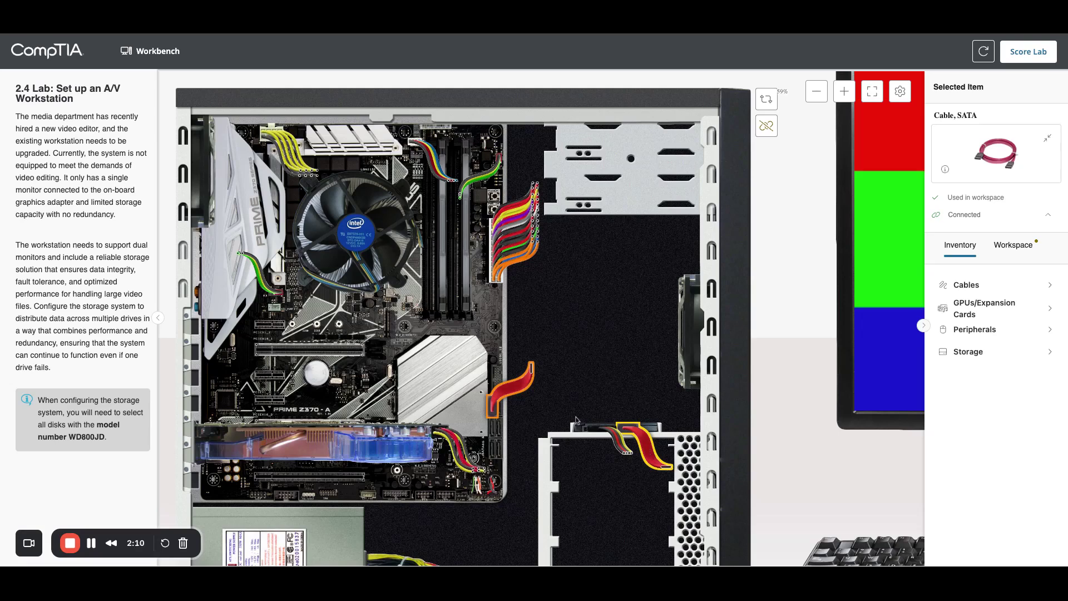
left_click(615, 440)
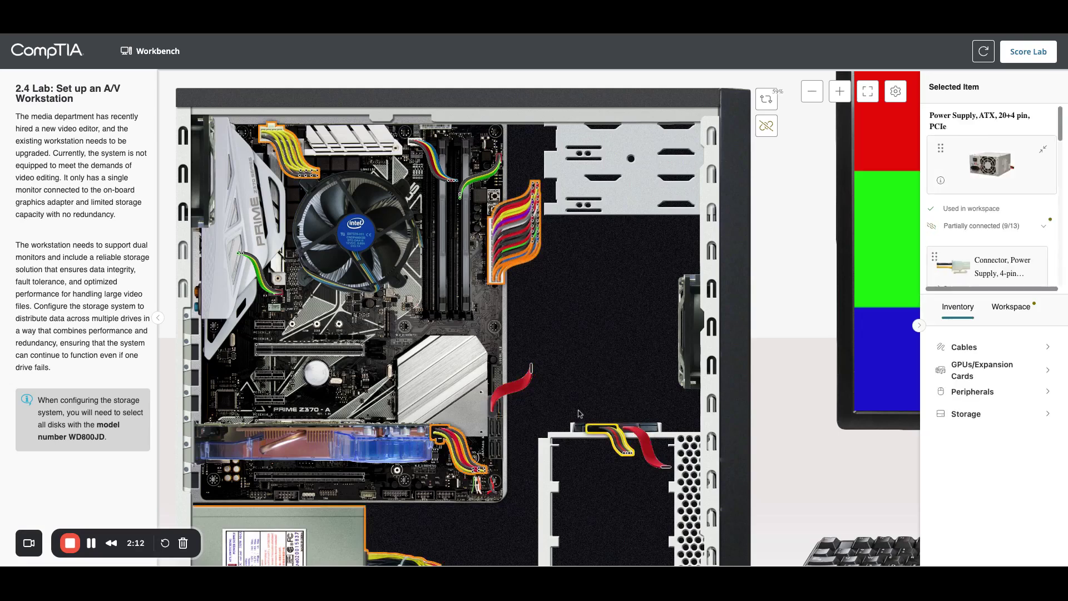
left_click(648, 443)
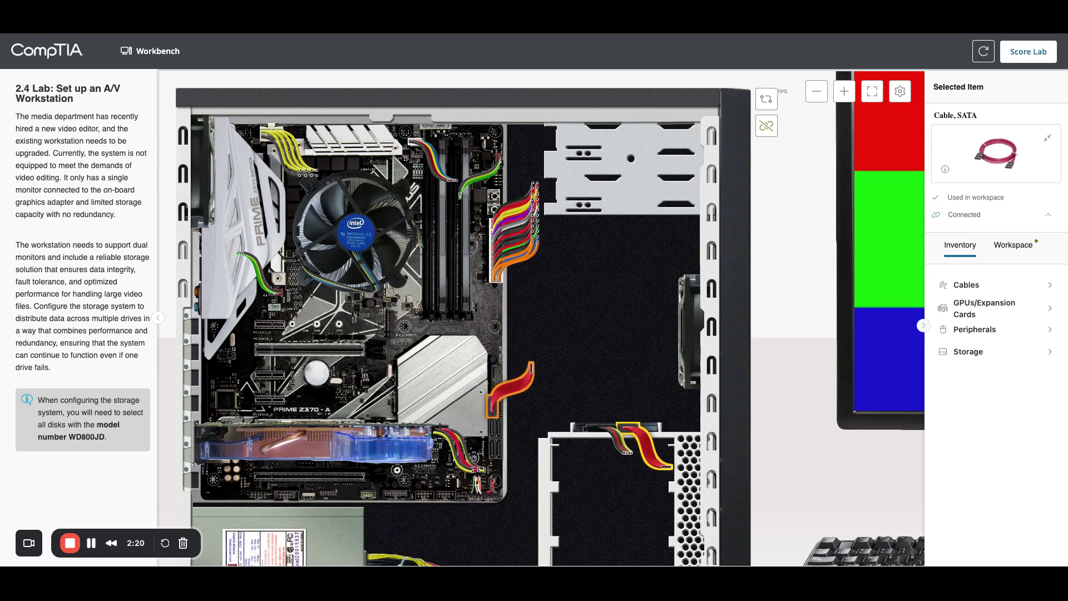
Place all three Hard Drive, Internal, SATA items from Storage into the drive bays
left_click(993, 352)
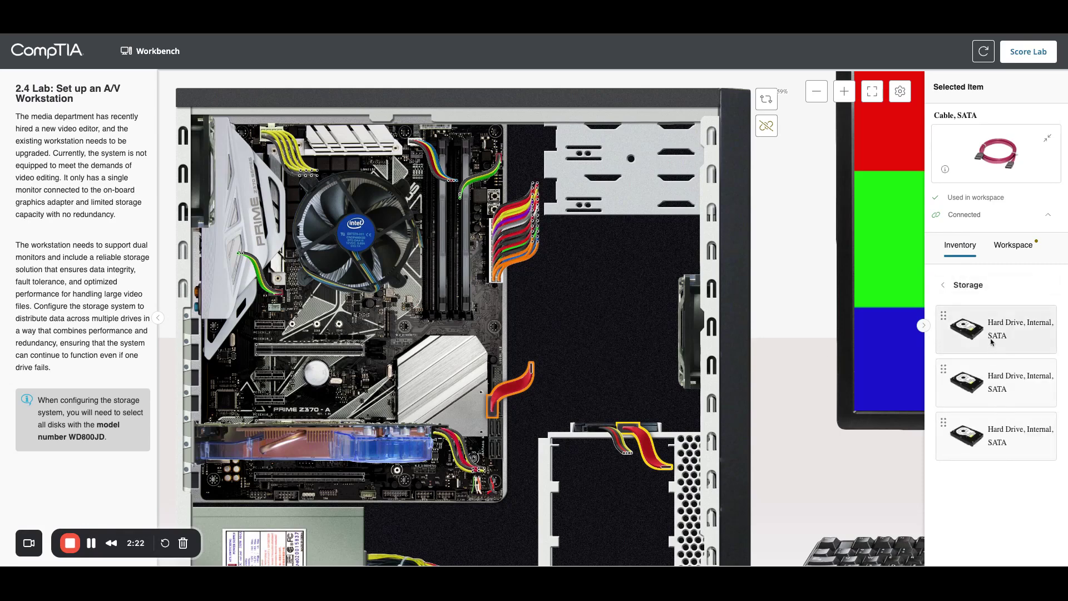
left_click(986, 333)
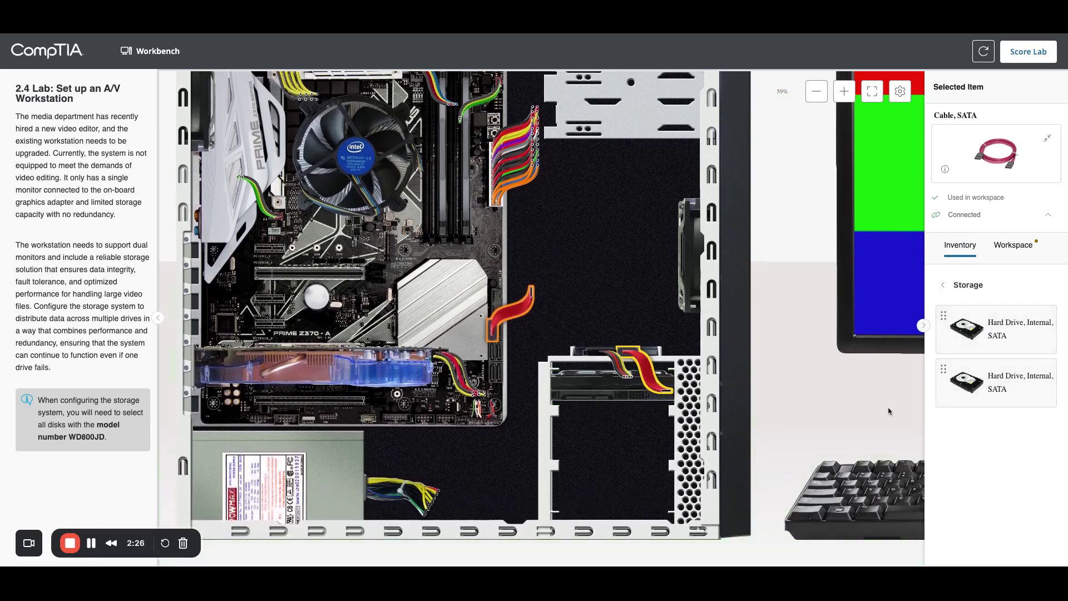
left_click(958, 339)
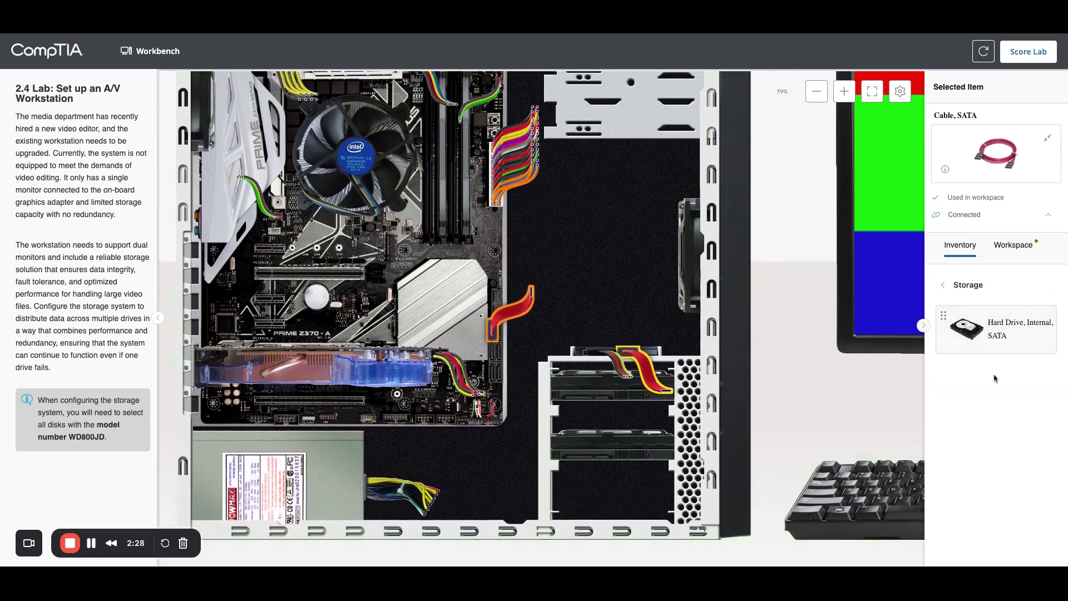
left_click(986, 329)
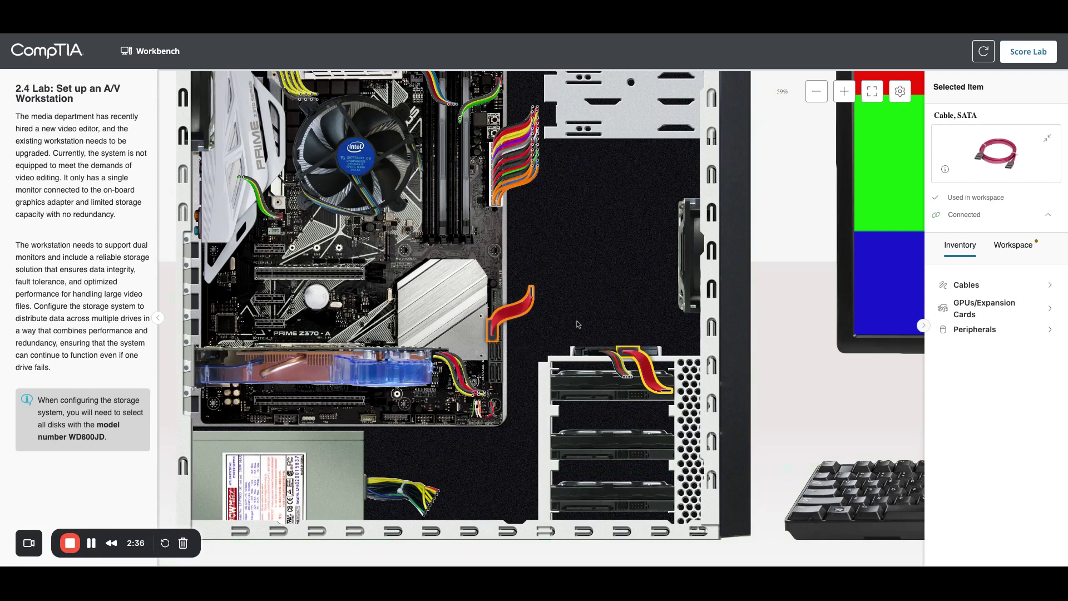
left_click(444, 210)
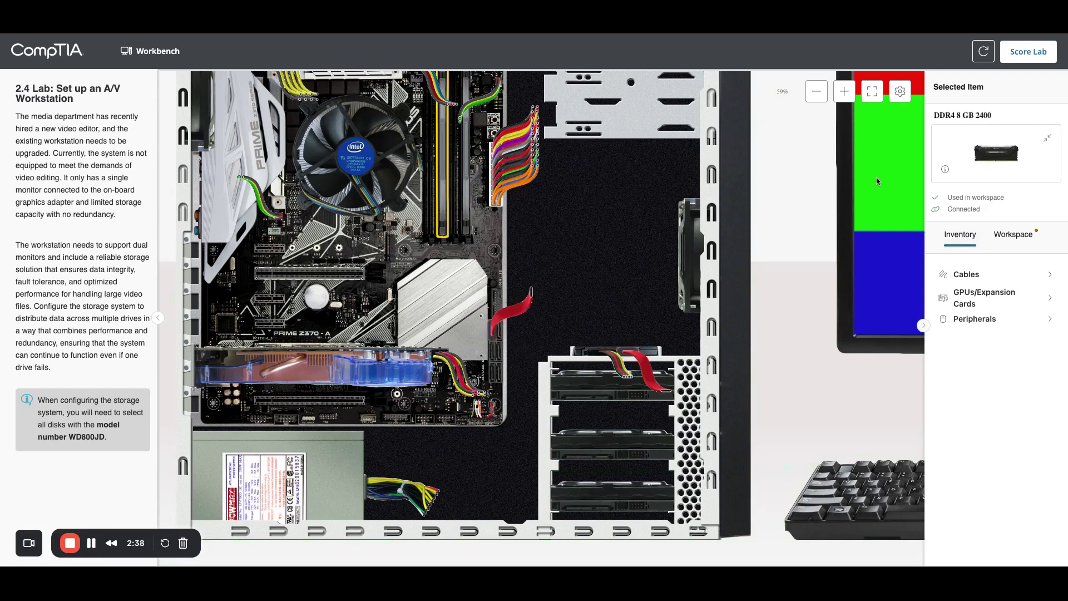
left_click(945, 170)
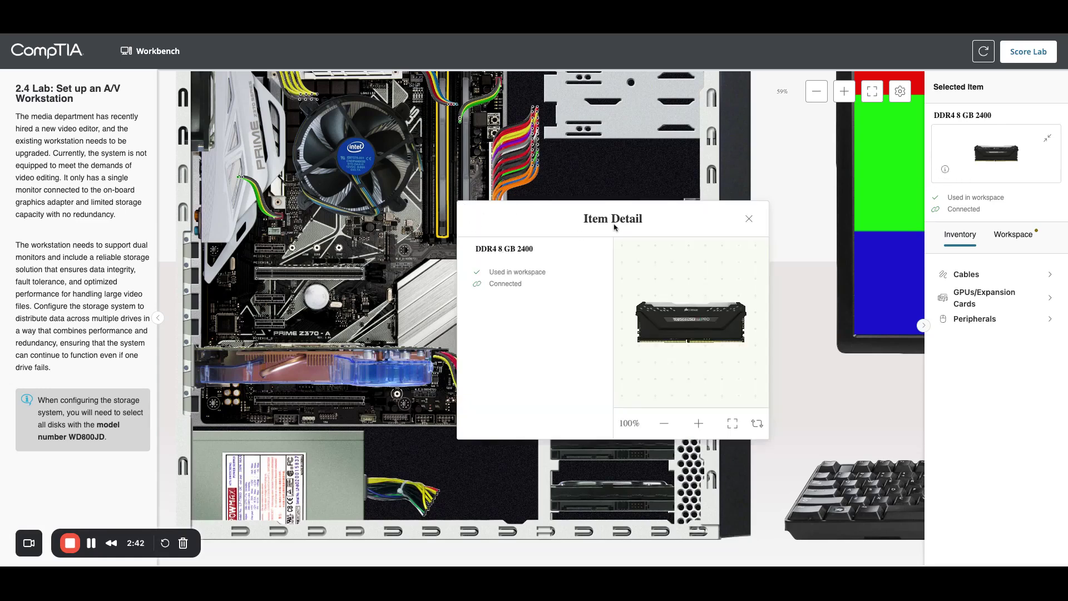
left_click(747, 217)
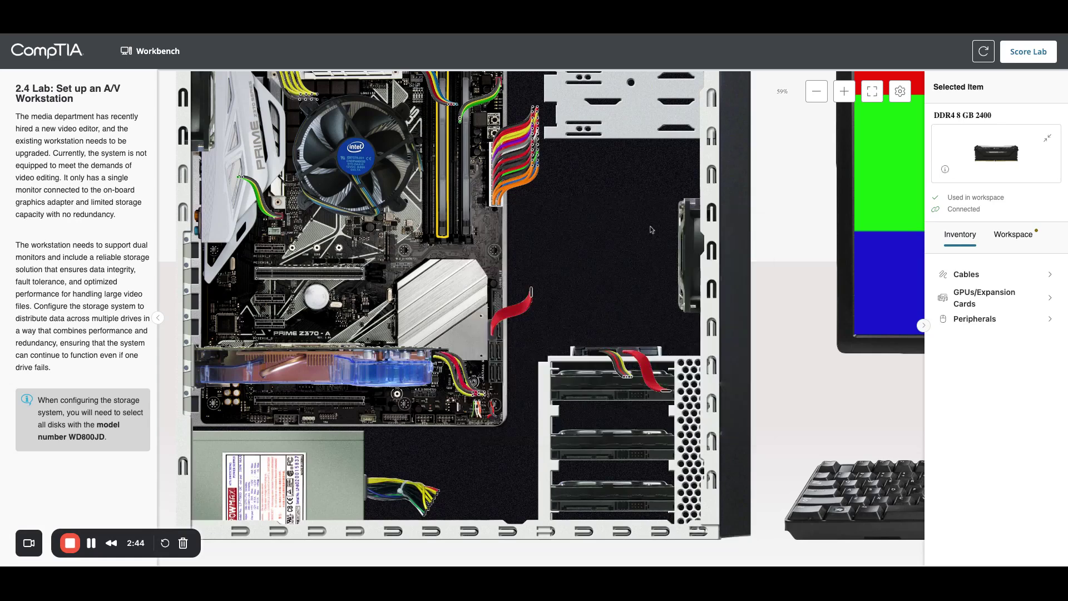
left_click(496, 228)
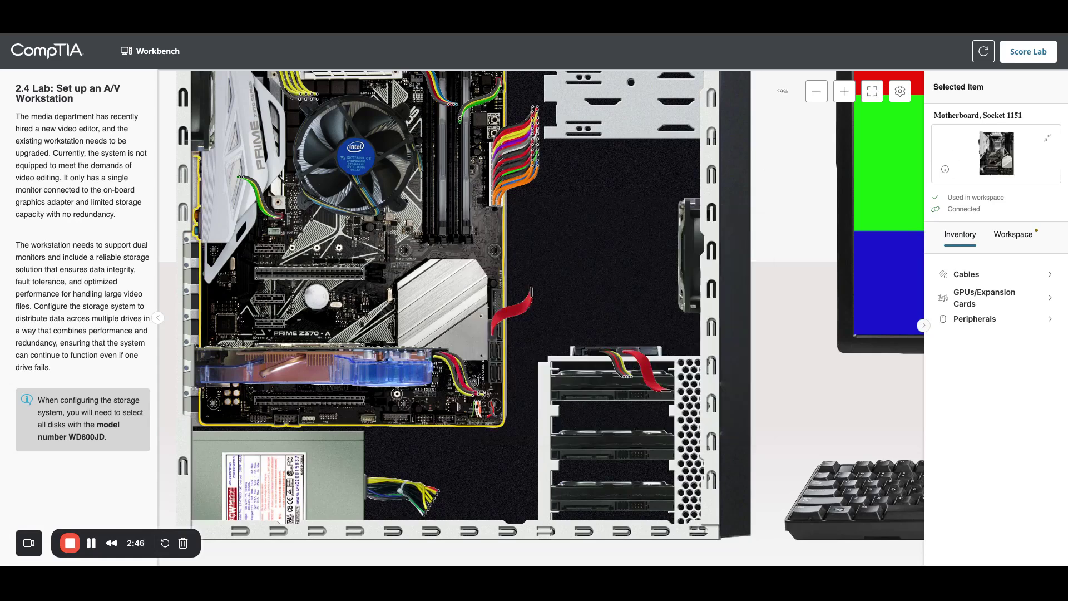
left_click(945, 169)
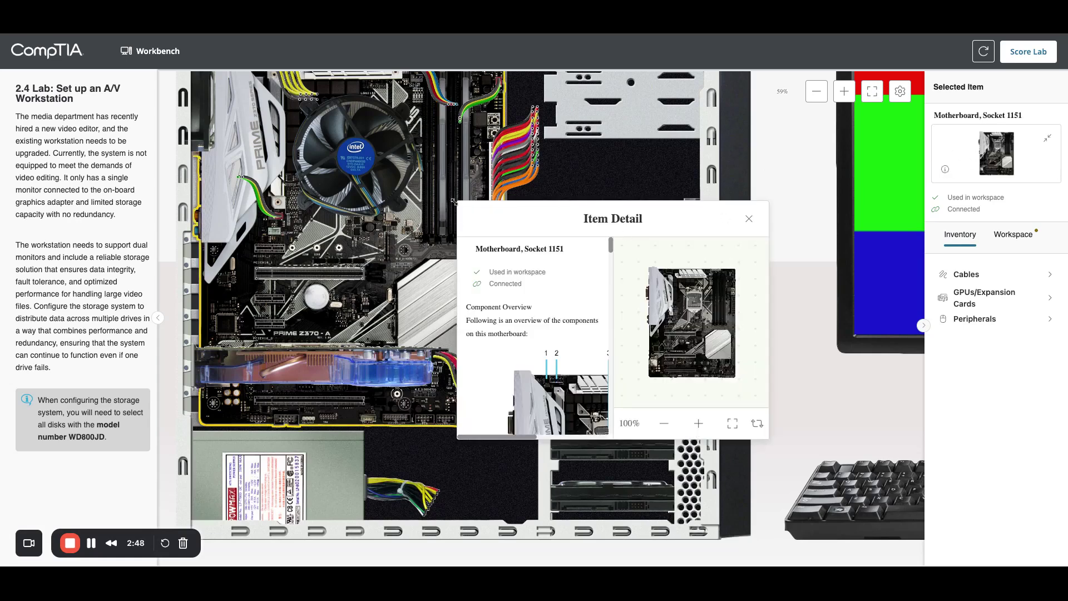
left_click_drag(457, 204, 182, 96)
scroll(406, 309, "down", 3)
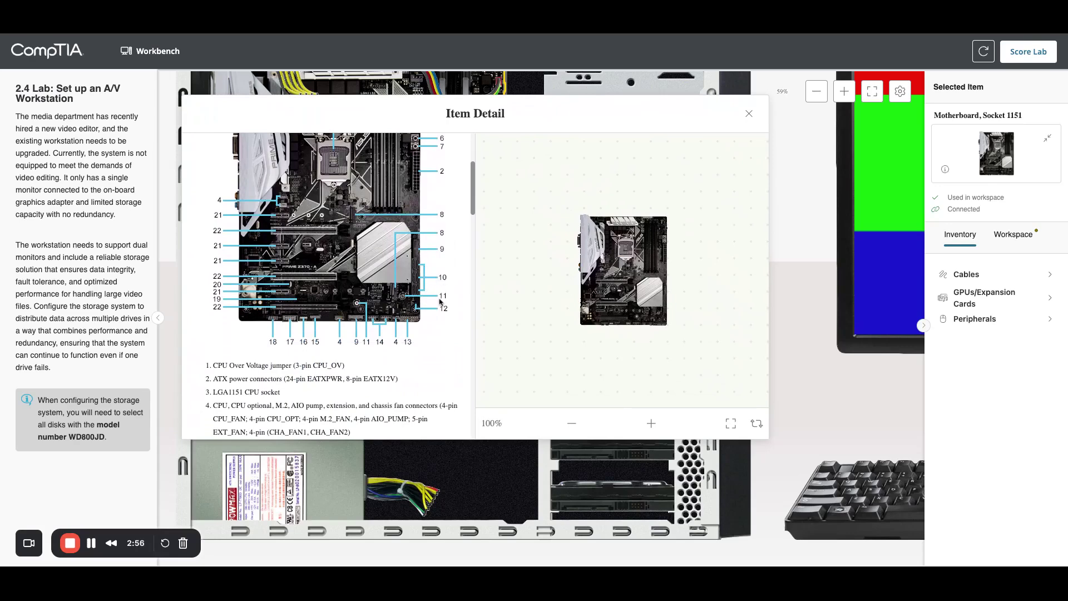
scroll(439, 302, "down", 1)
scroll(439, 302, "down", 3)
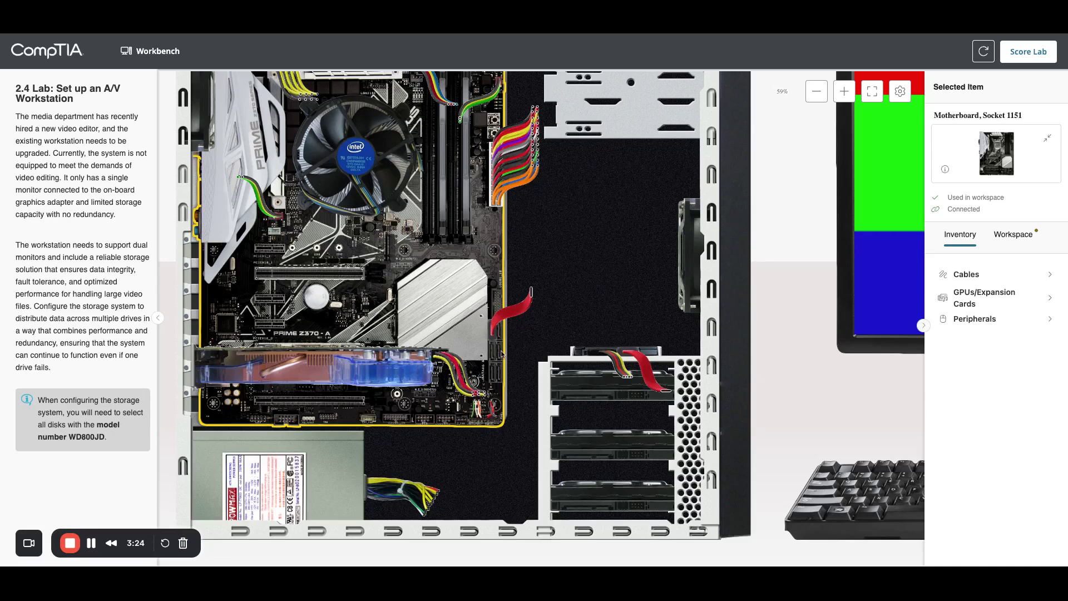
Run SATA data cables from the second, third and bottom drives to the motherboard's SATA ports
left_click(967, 274)
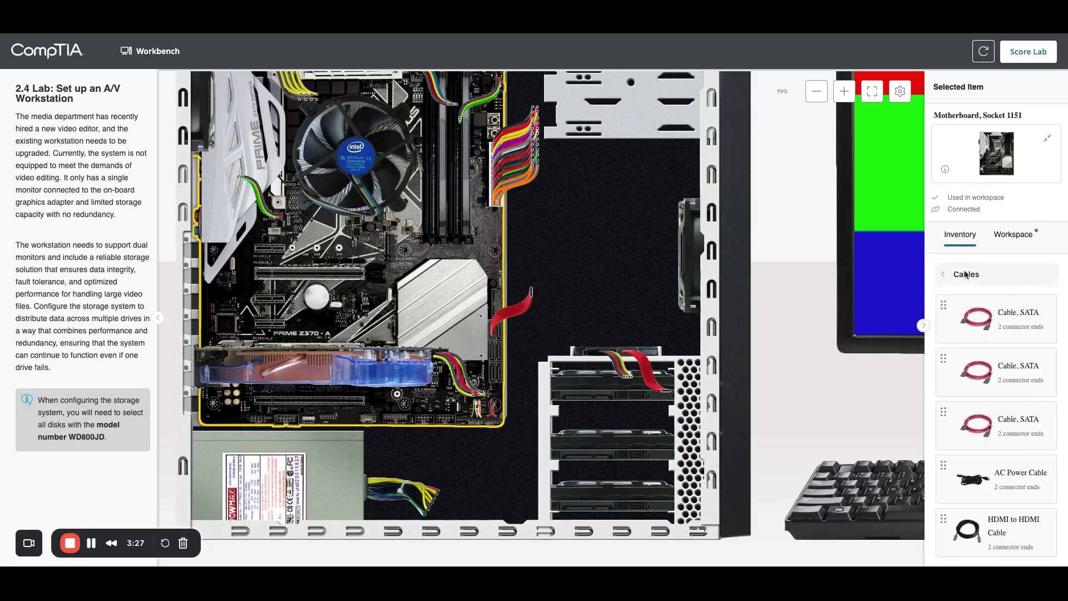
left_click(999, 323)
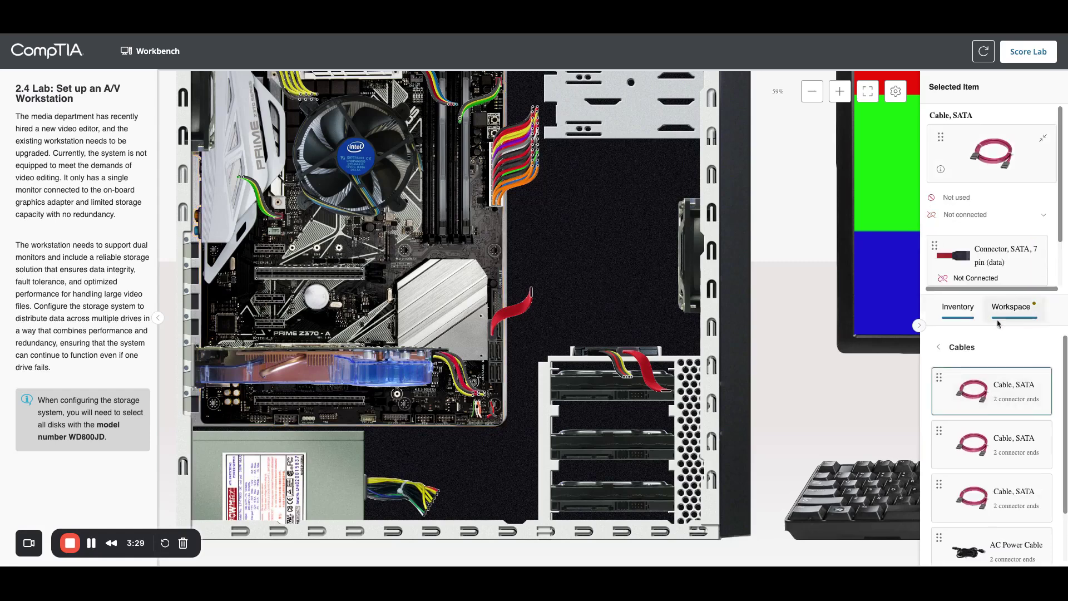
left_click(971, 263)
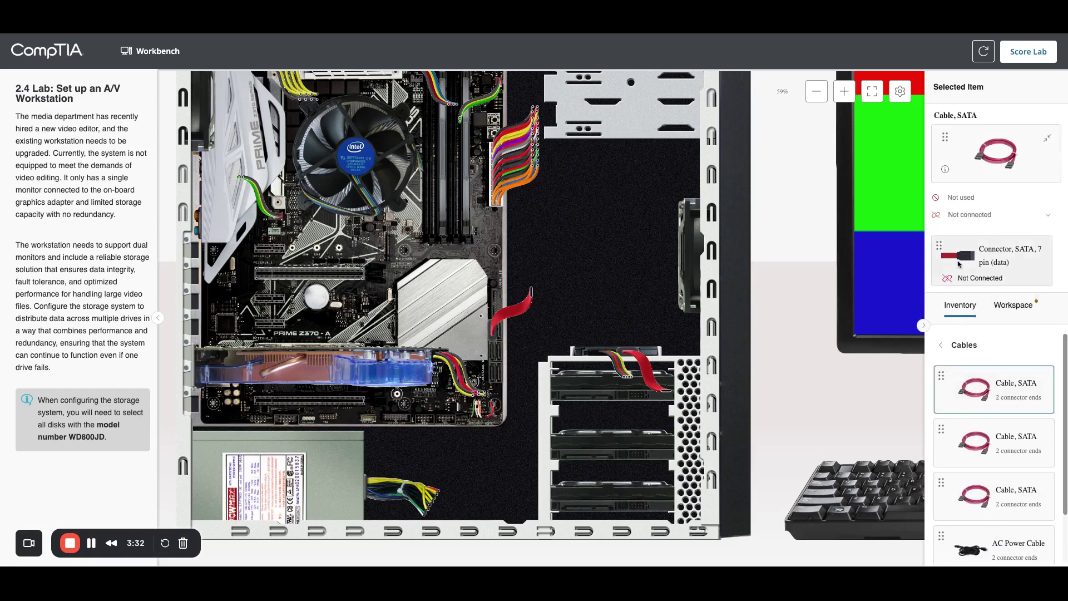
left_click(601, 397)
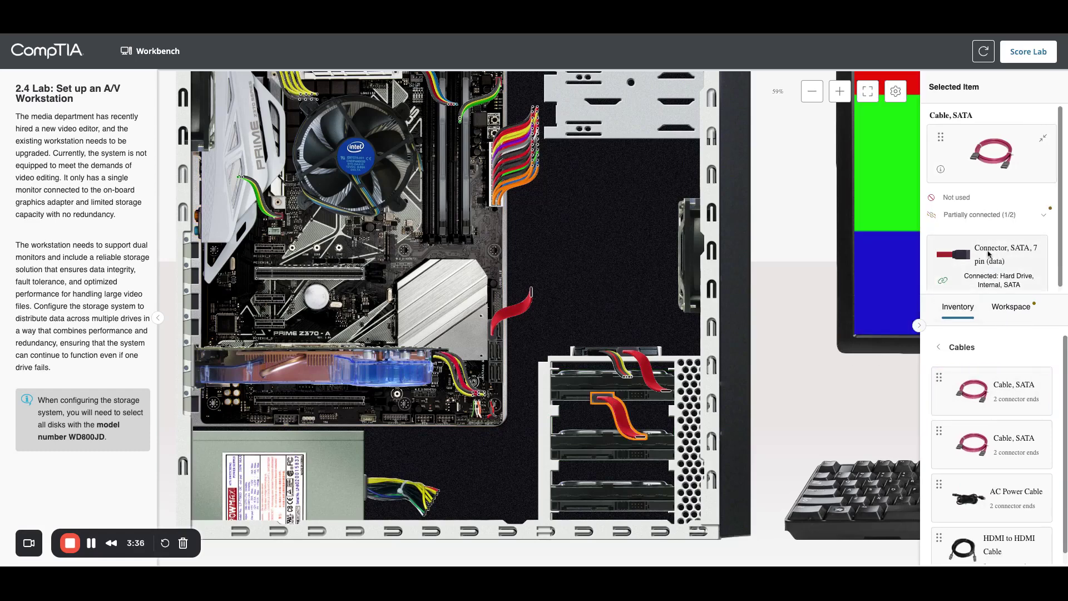
left_click(499, 336)
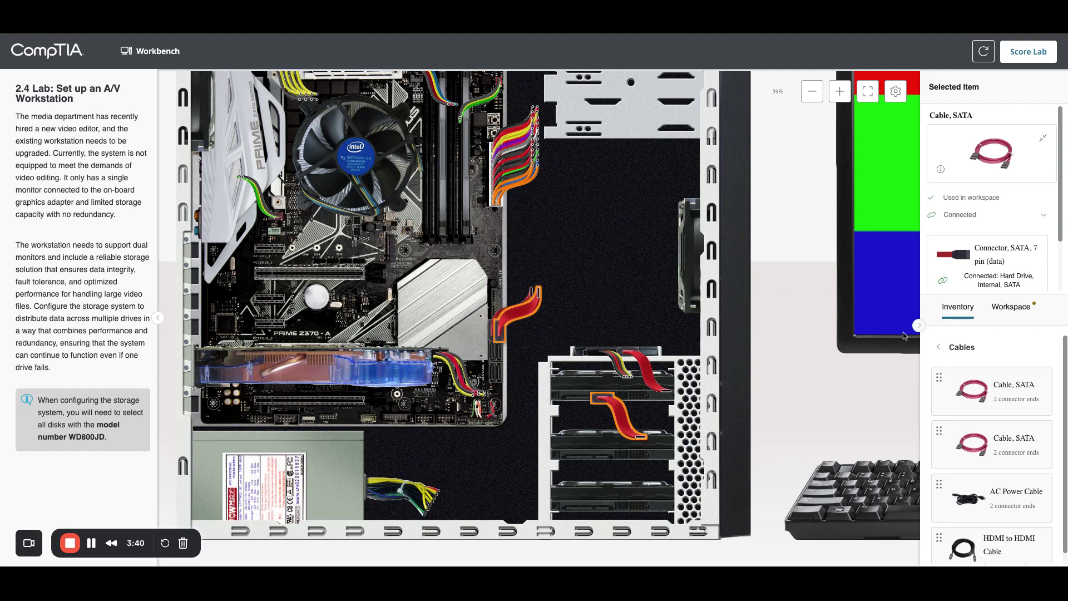
left_click(961, 397)
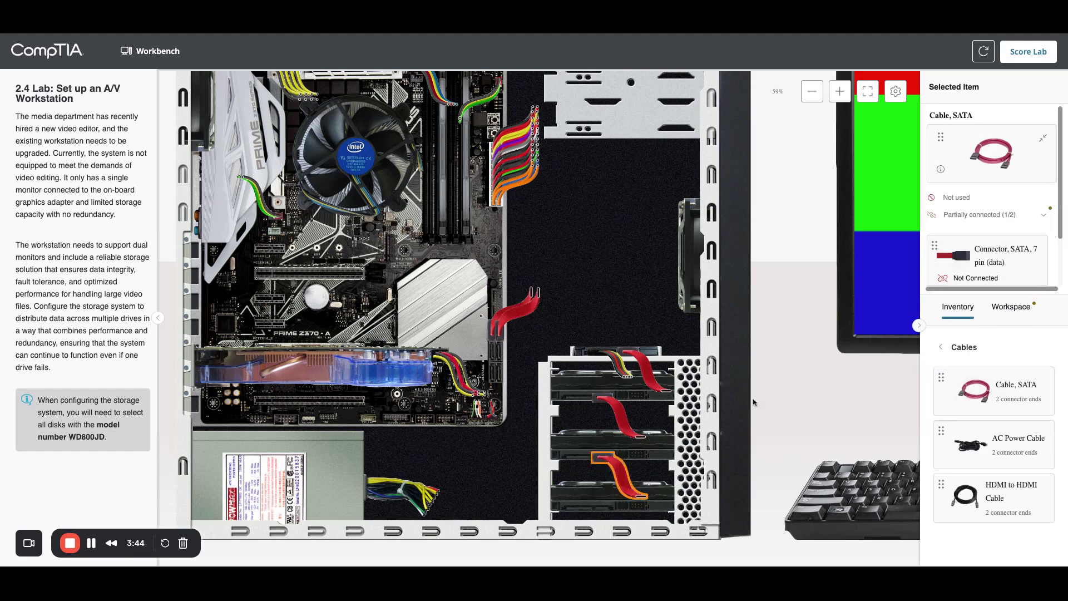
left_click(961, 264)
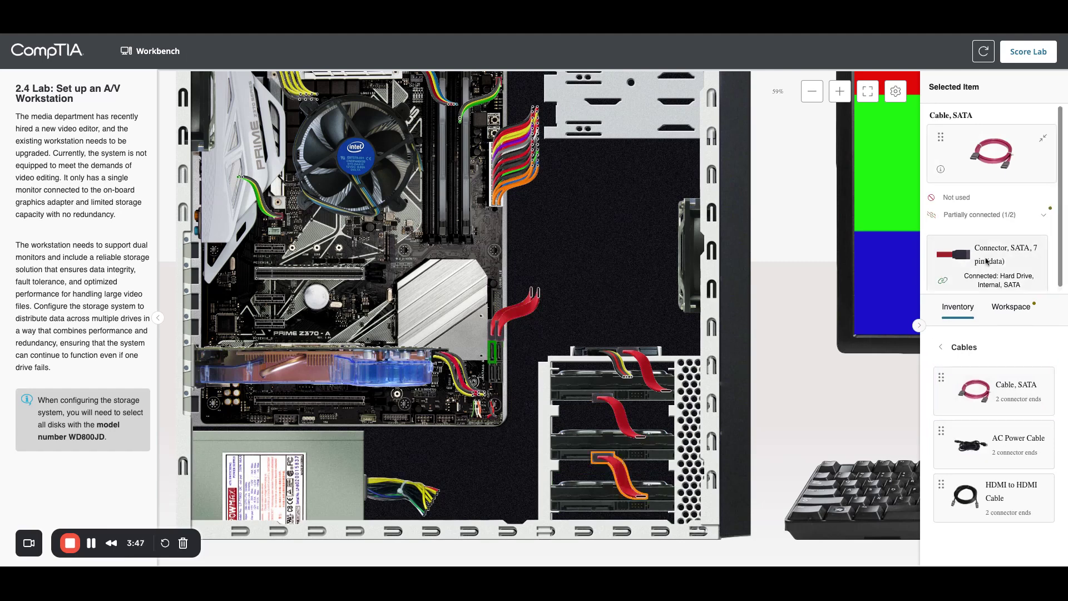
left_click(972, 387)
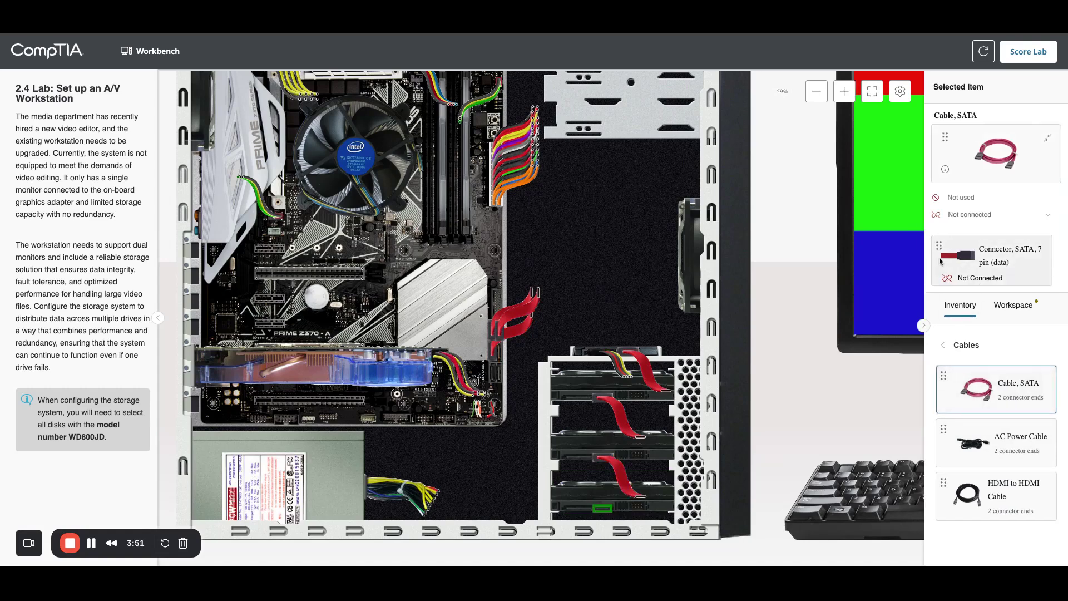
left_click(940, 260)
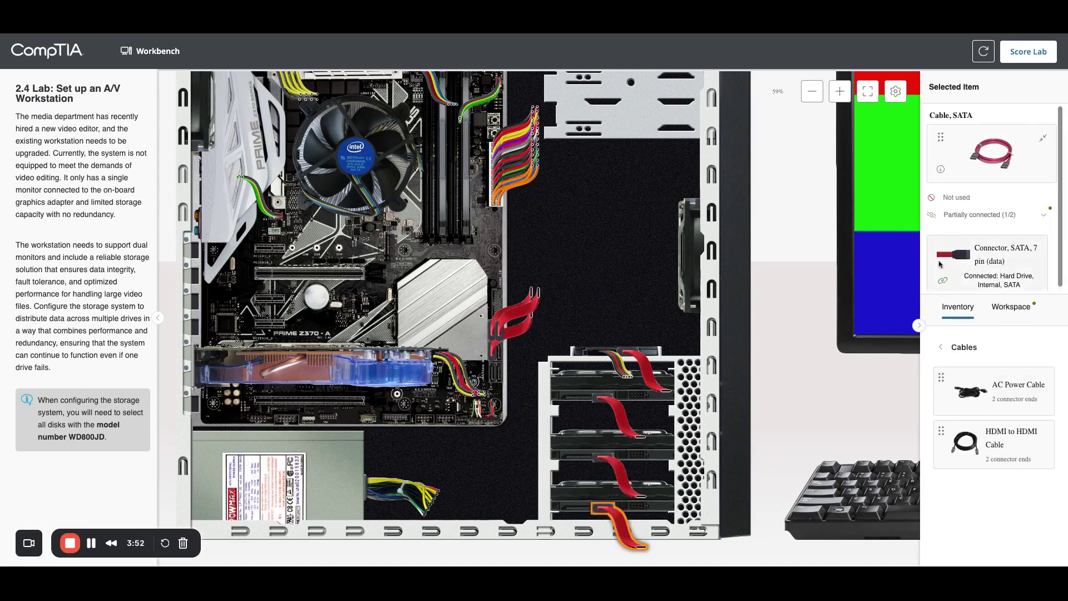
left_click(497, 349)
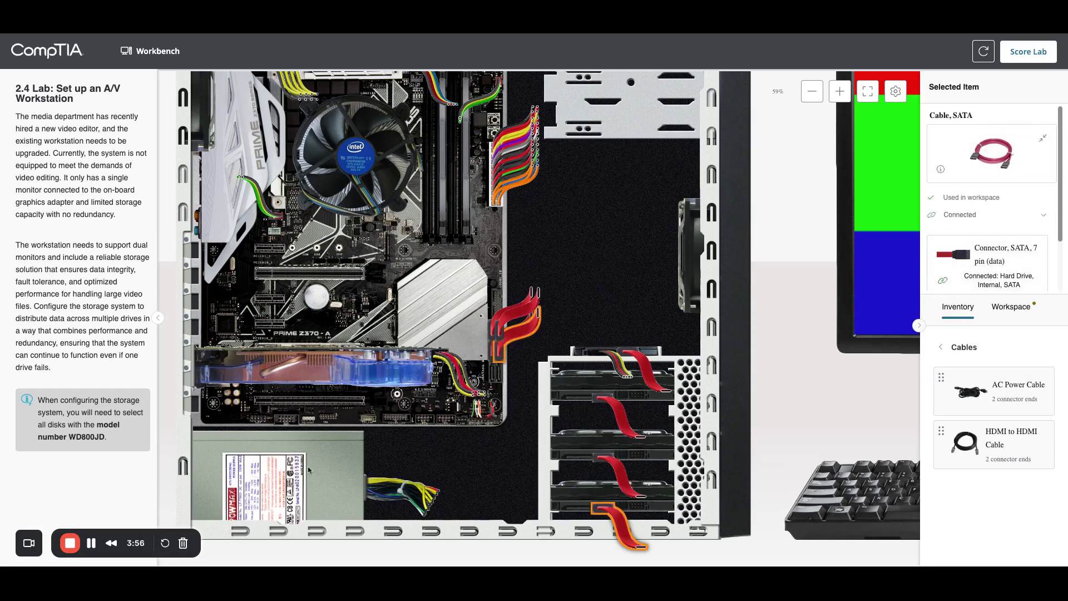
Attach SATA 15-pin power connectors from the power supply to the second, third and bottom drives
left_click(336, 465)
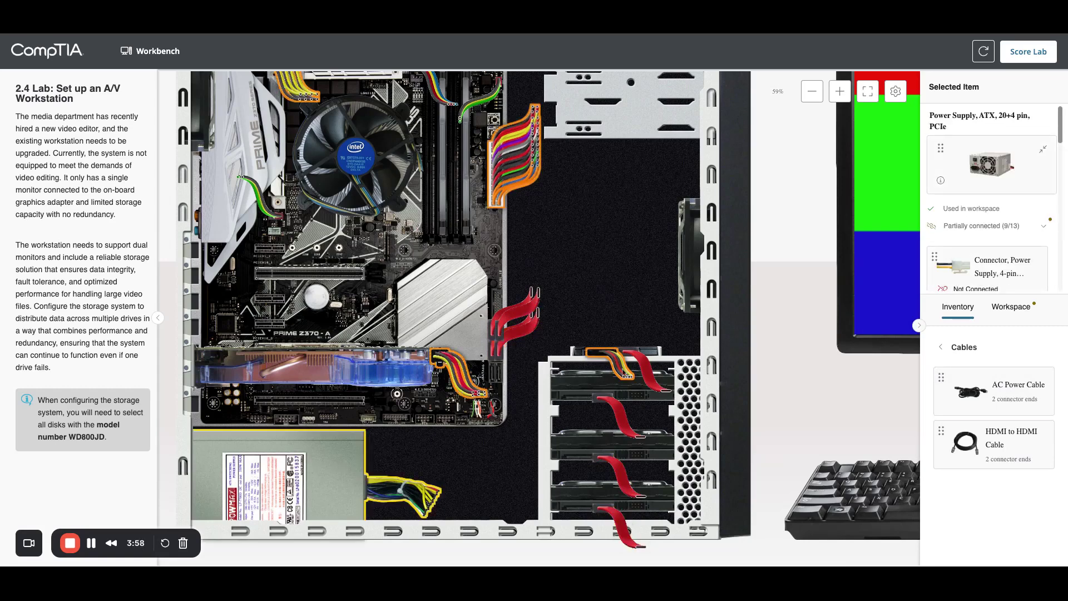
scroll(1014, 239, "down", 3)
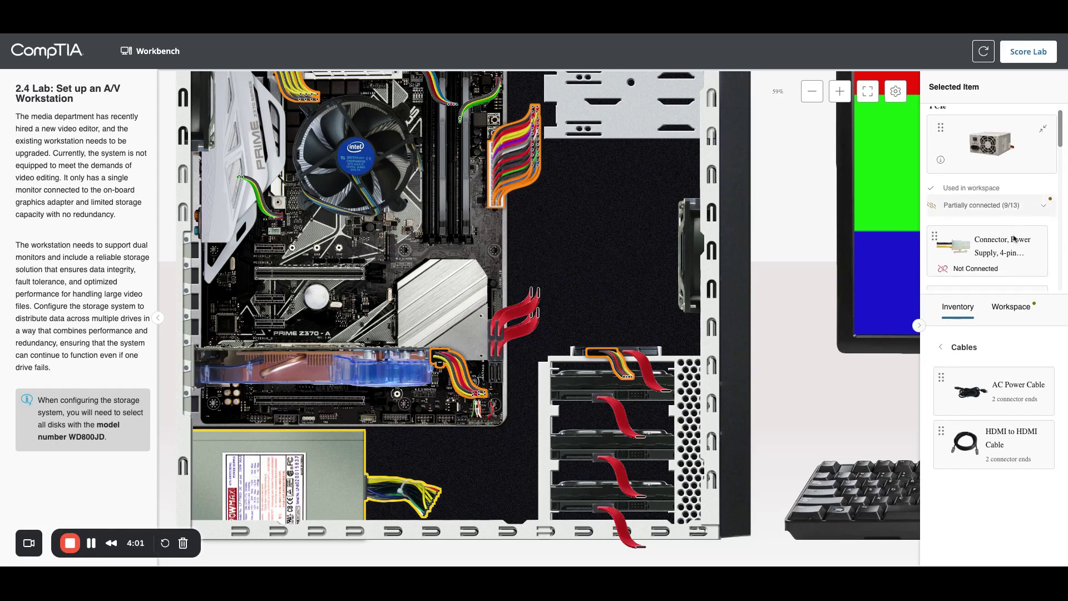
scroll(1014, 239, "down", 1)
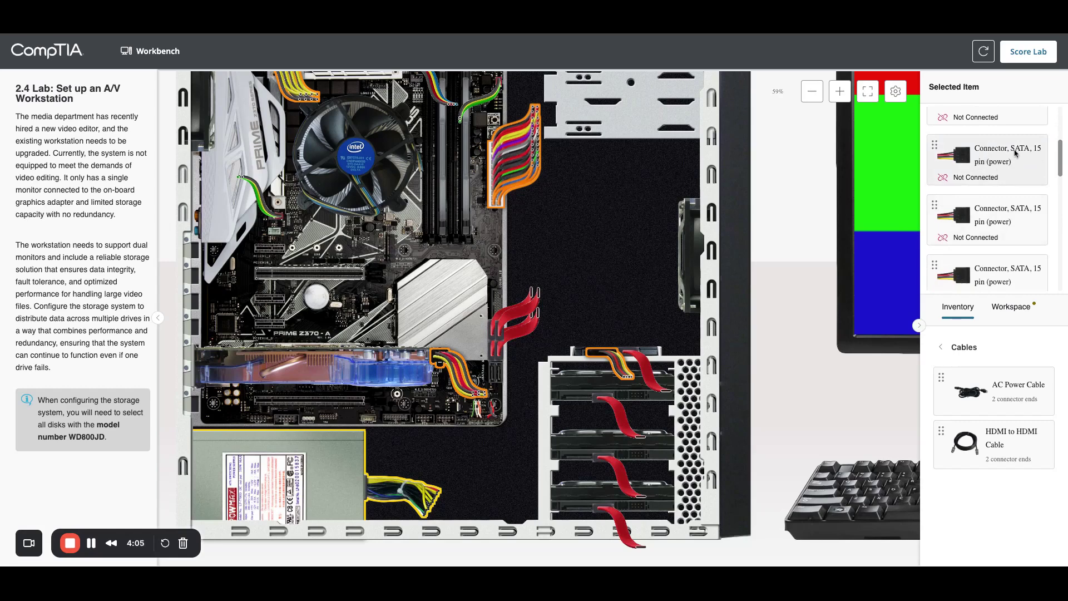
left_click(965, 157)
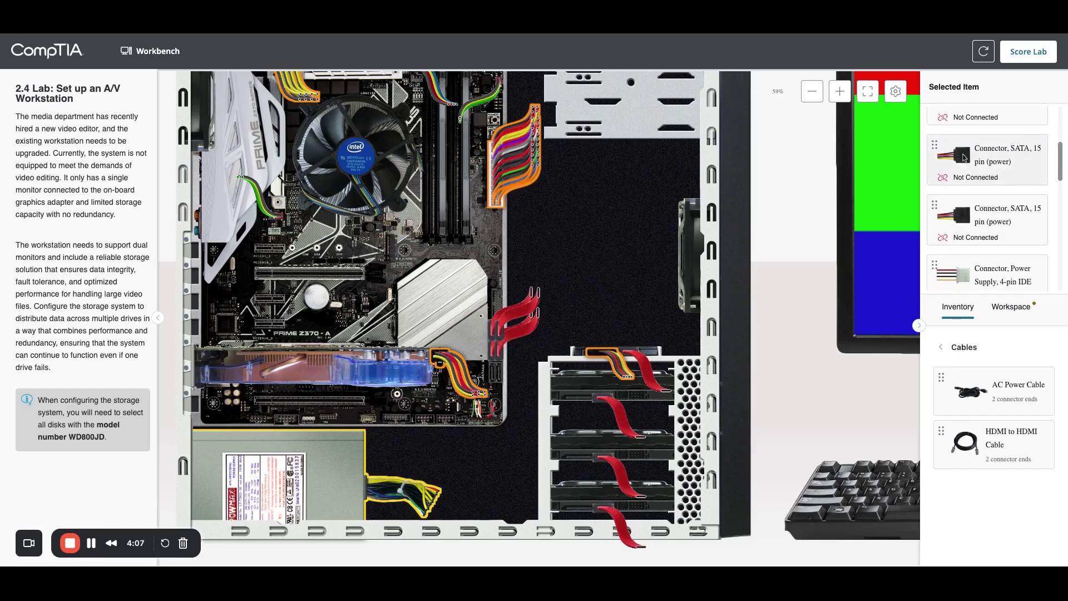
left_click(965, 157)
left_click(578, 457)
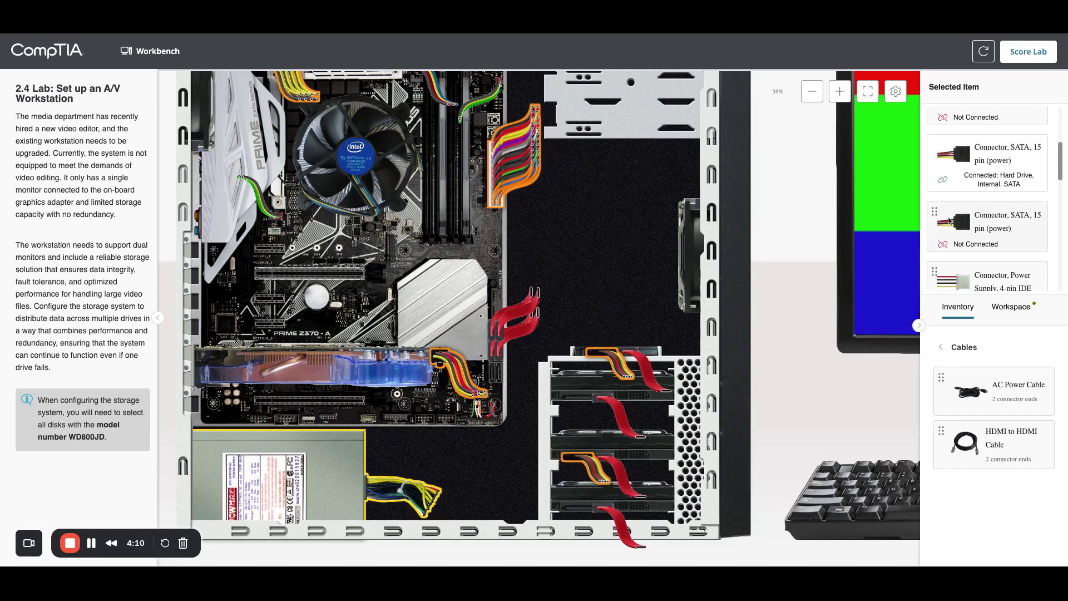
left_click(948, 220)
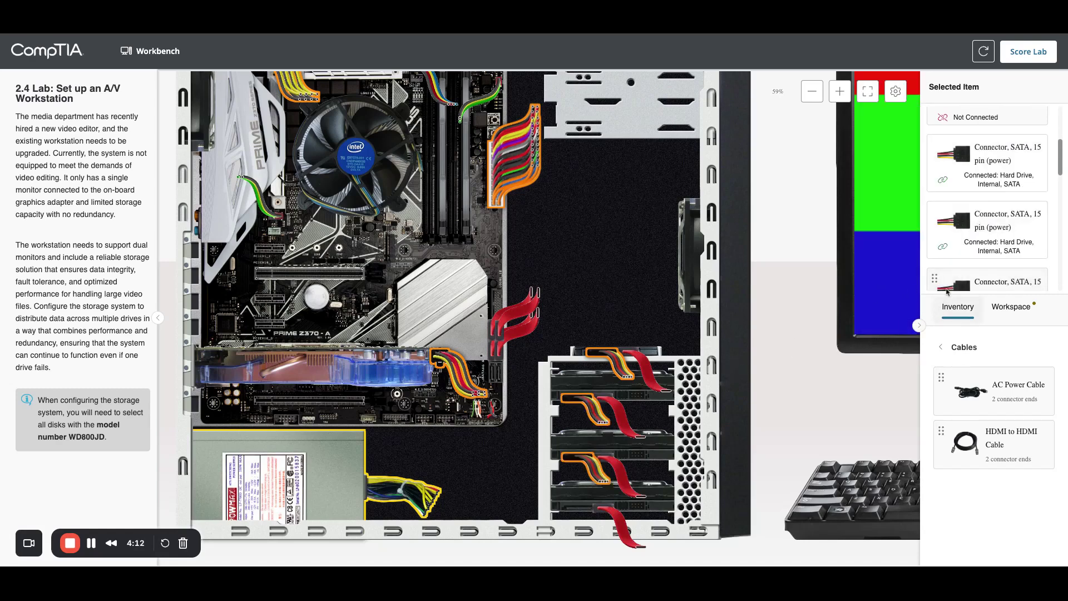
scroll(986, 220, "down", 2)
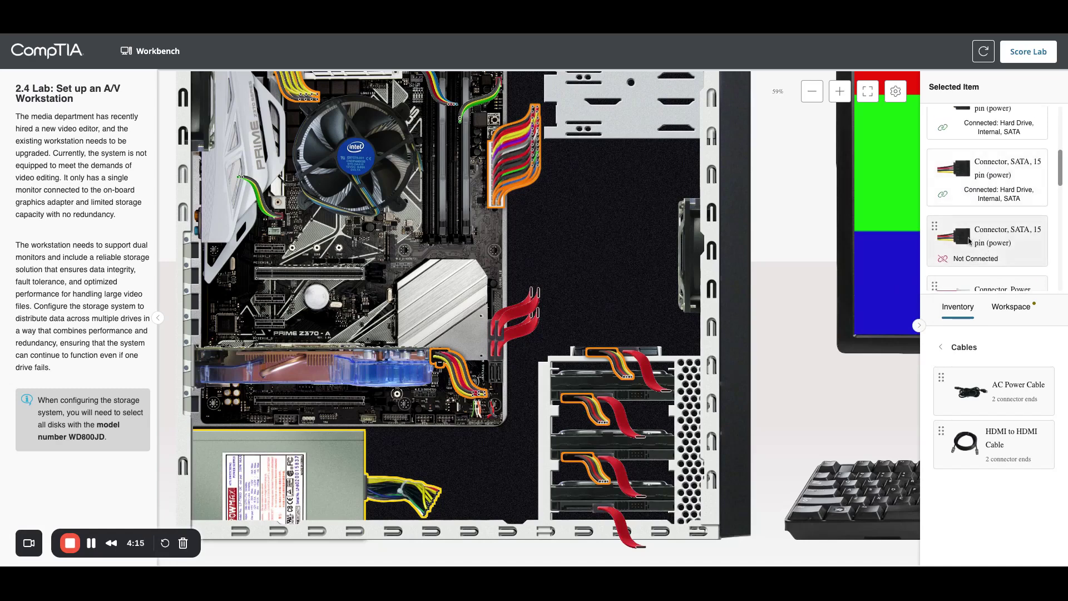
left_click(578, 508)
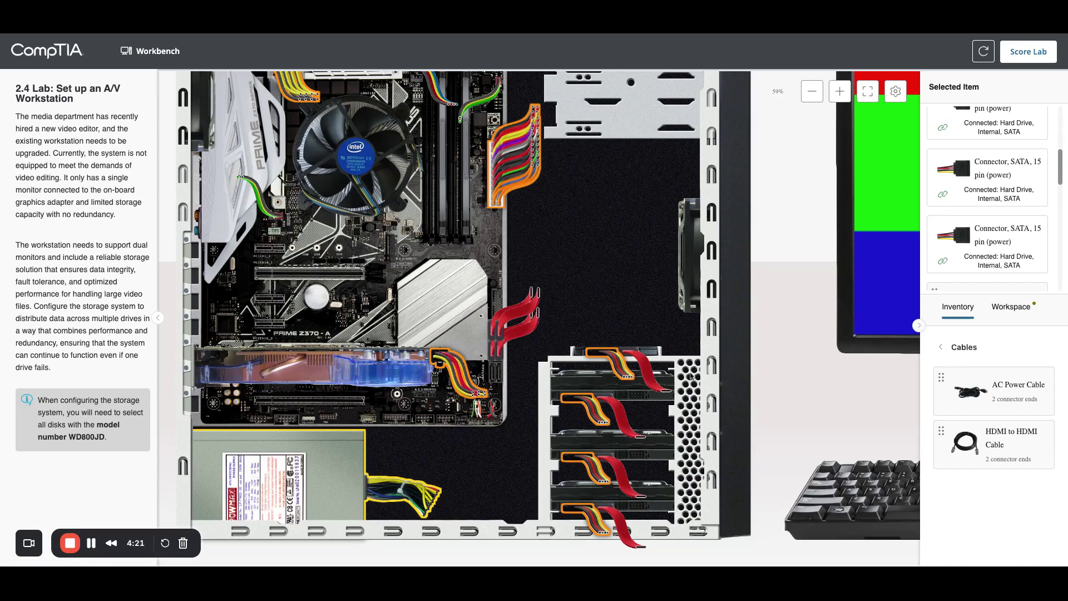
Turn the tower to its rear view
scroll(692, 377, "up", 3)
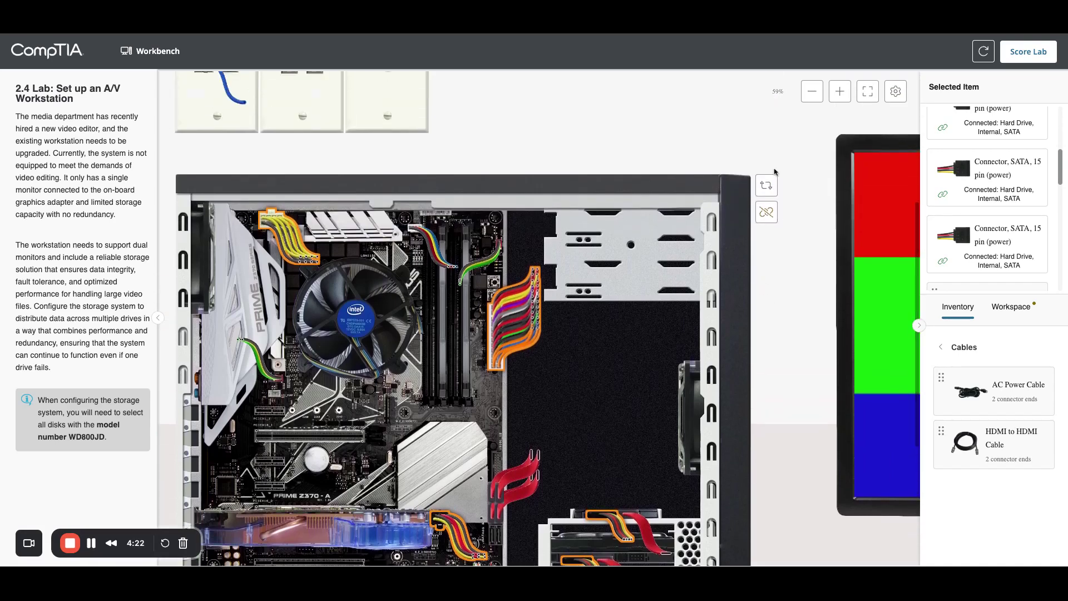
left_click(770, 186)
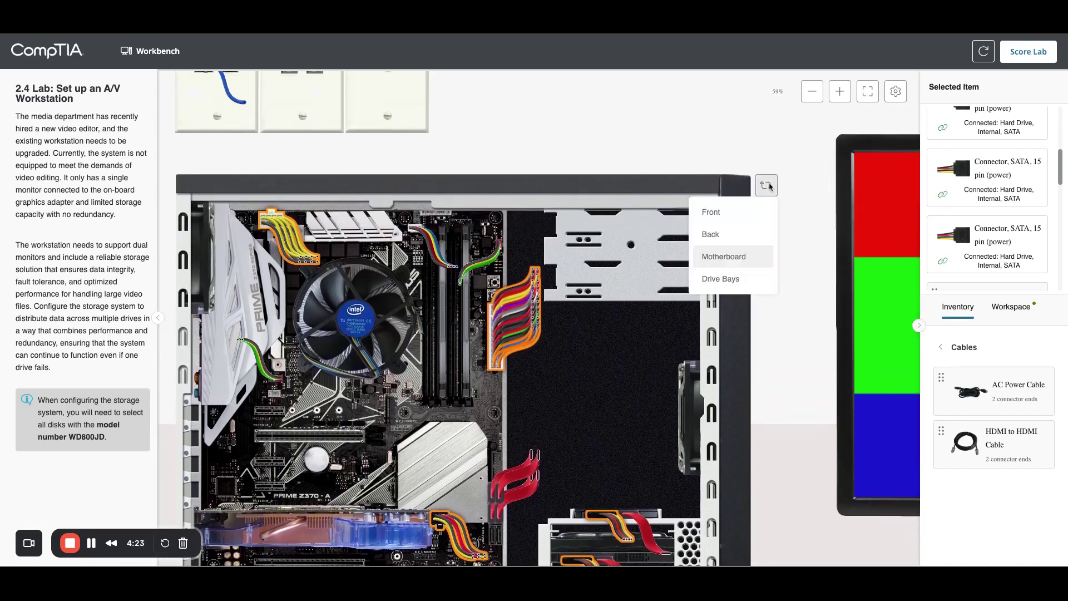
left_click(736, 213)
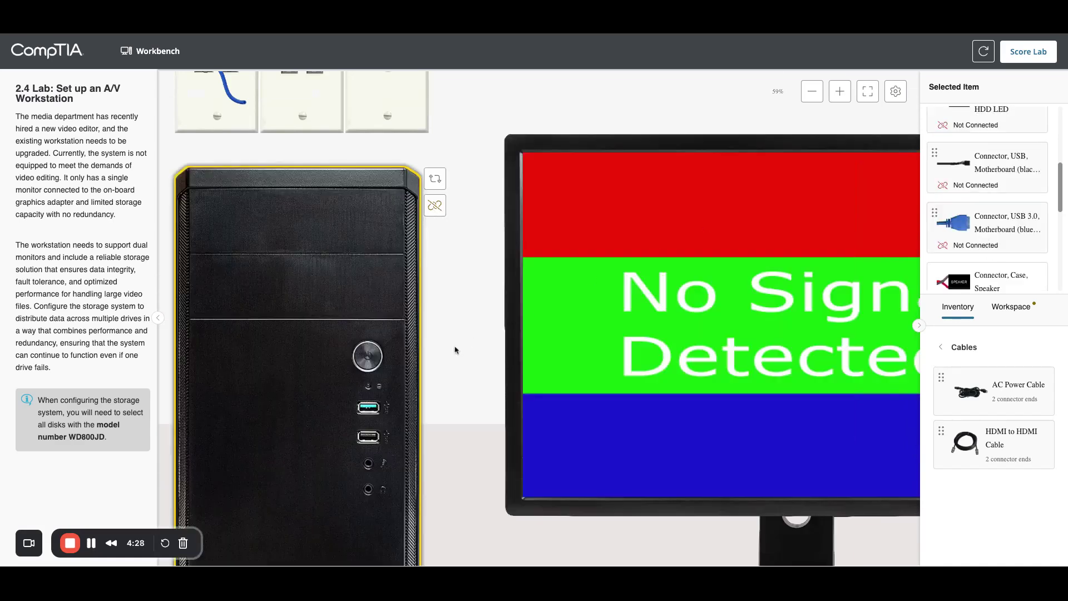
left_click(435, 179)
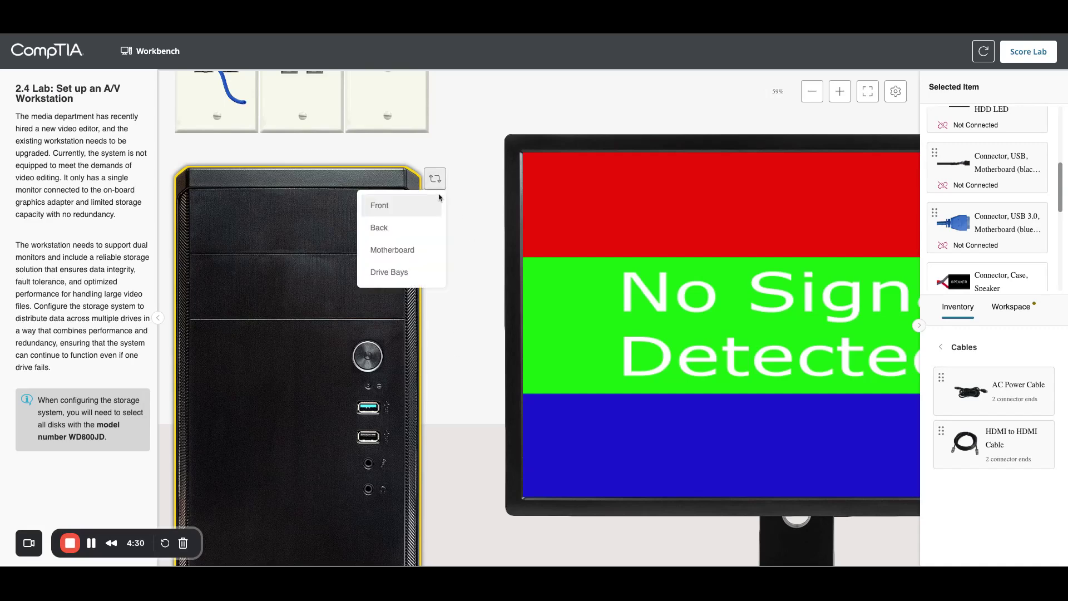
left_click(411, 228)
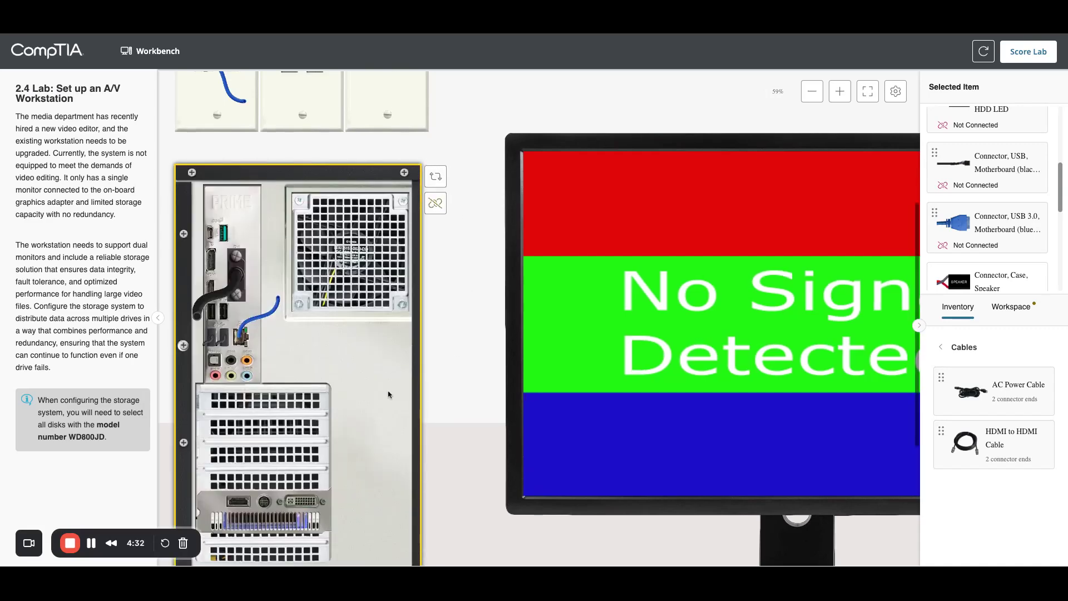
Move the DVI-D cable from the onboard video port to the graphics card's DVI port
scroll(389, 394, "down", 3)
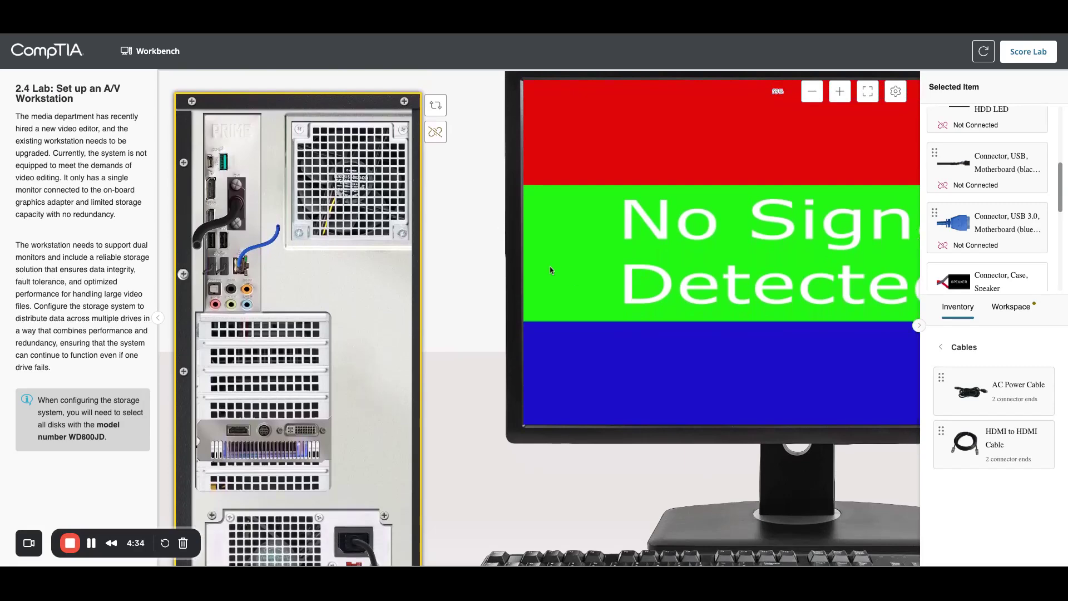
left_click(242, 208)
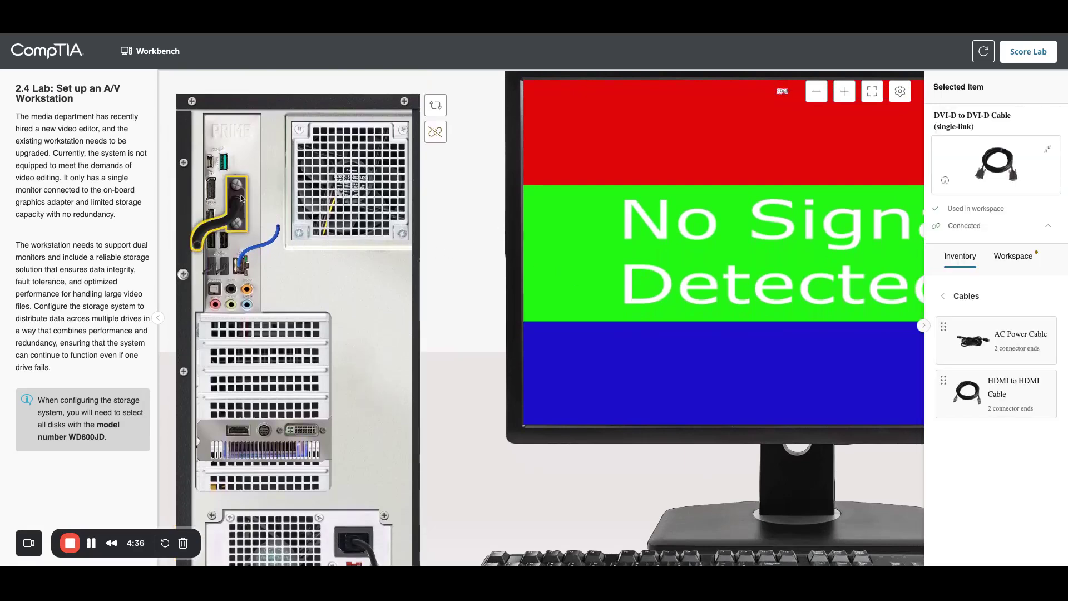
left_click(237, 206)
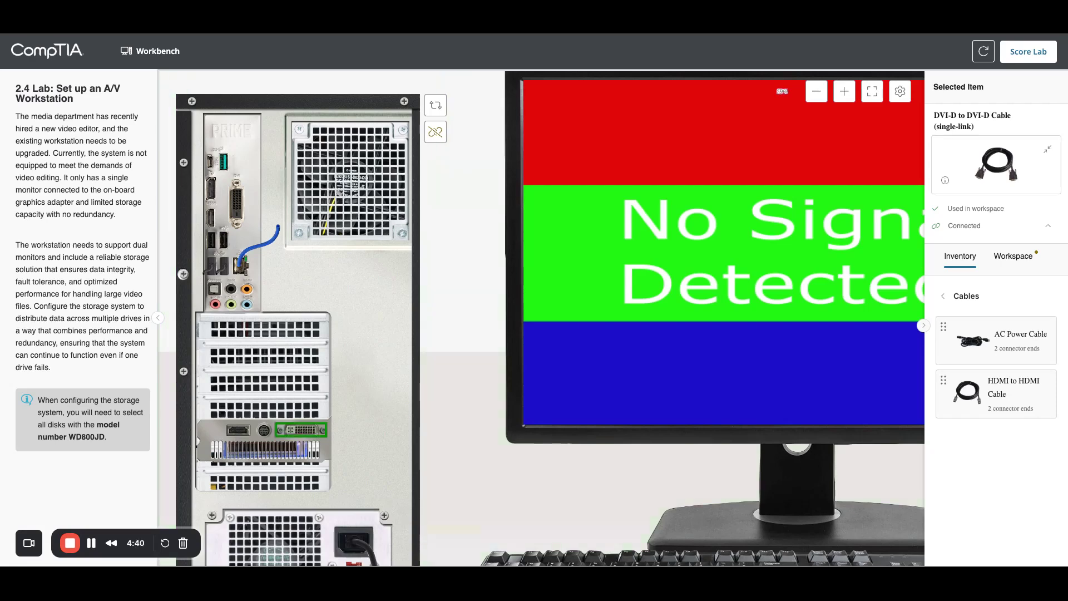
left_click(303, 430)
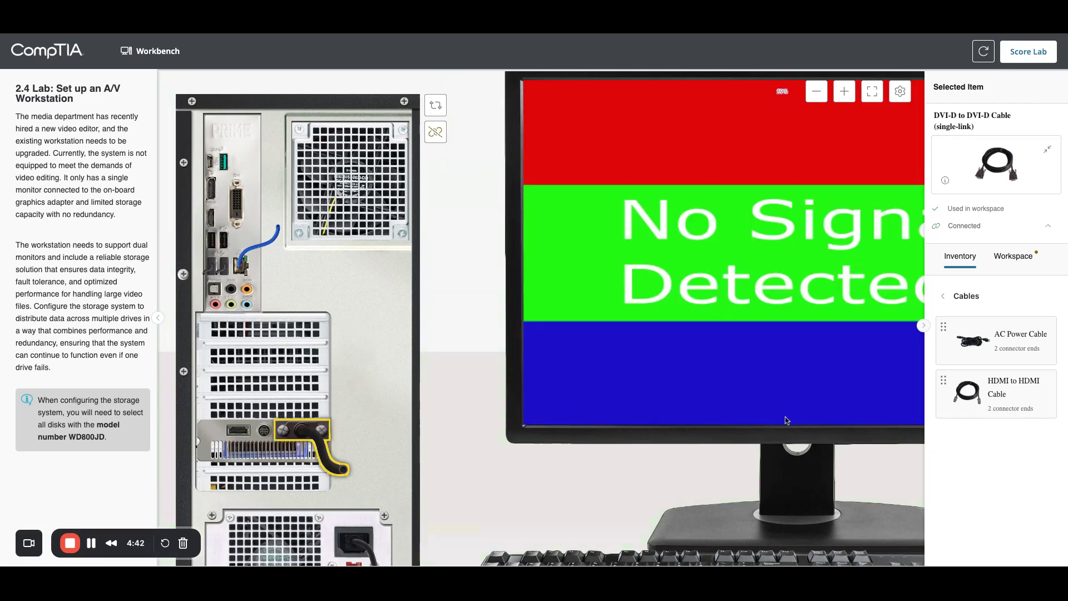
Place a second Monitor from Peripherals on the desk and turn it to show its back
left_click(957, 299)
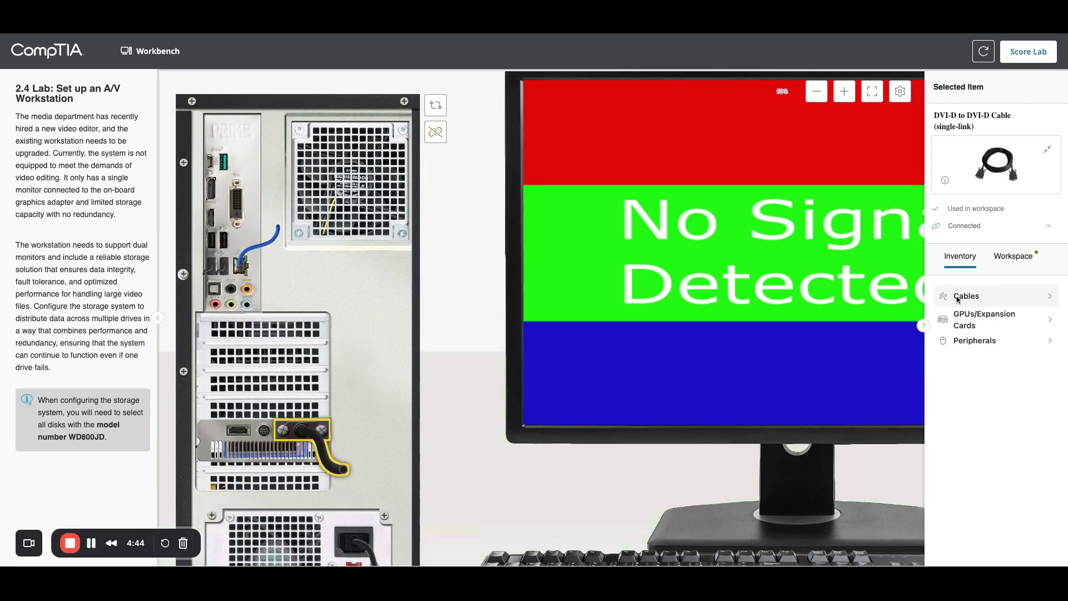
left_click(978, 340)
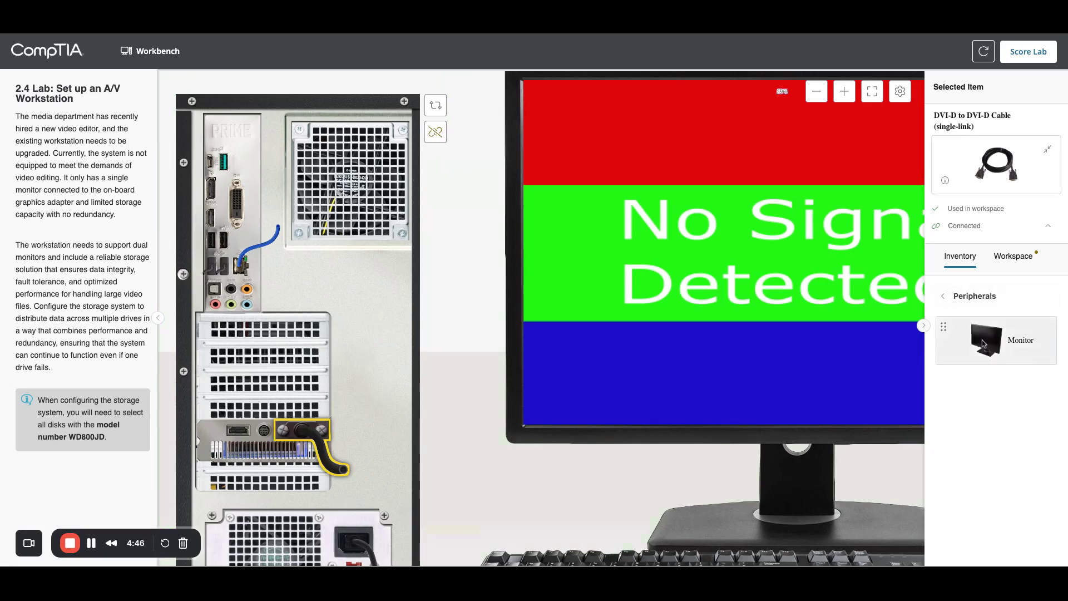
left_click_drag(983, 344, 586, 324)
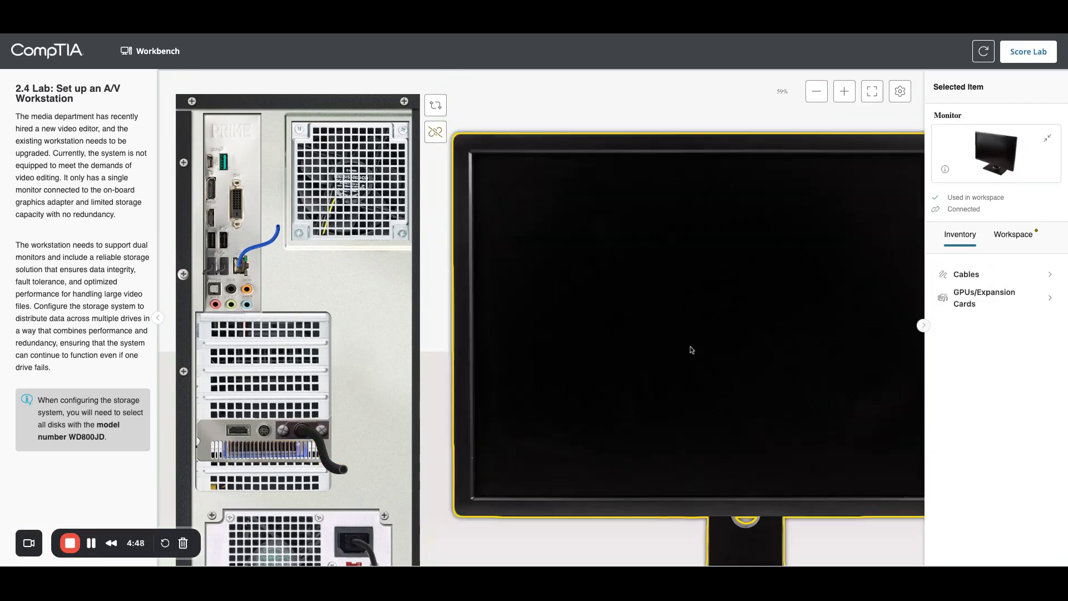
scroll(871, 332, "right", 4)
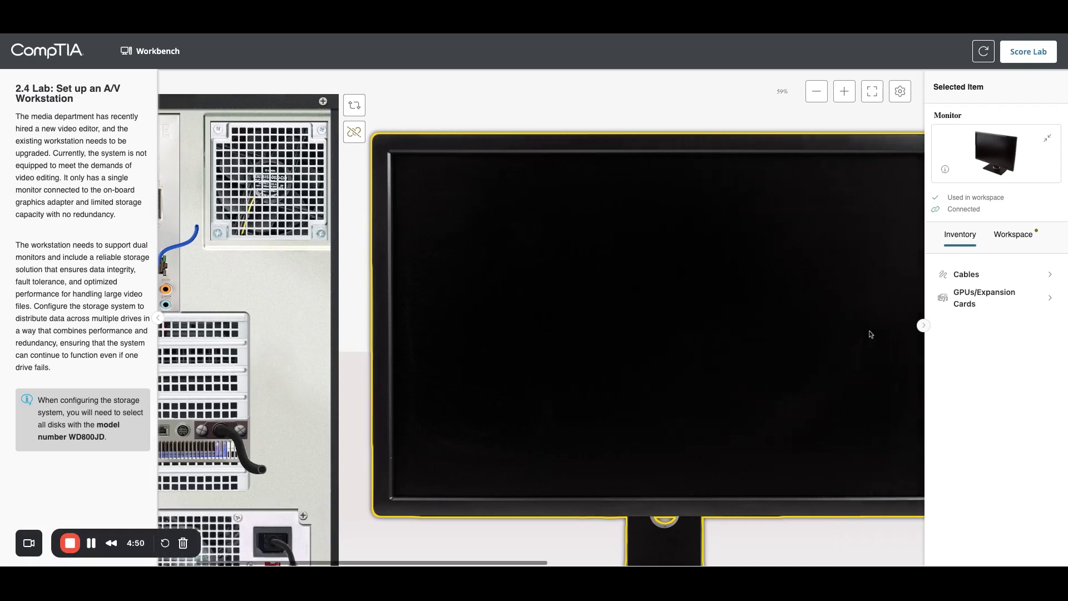
left_click(852, 146)
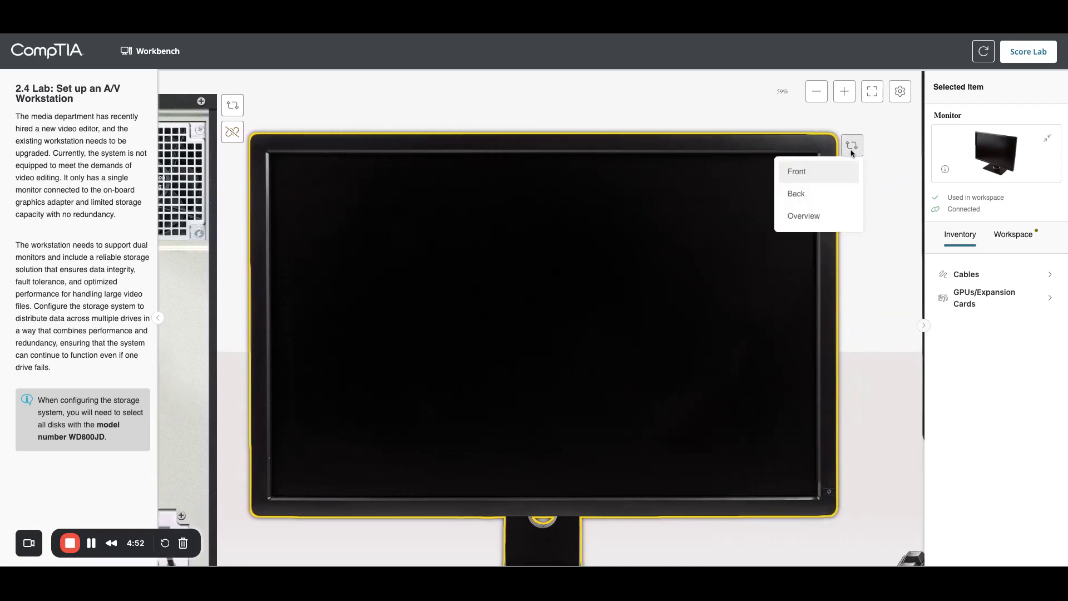
left_click(808, 198)
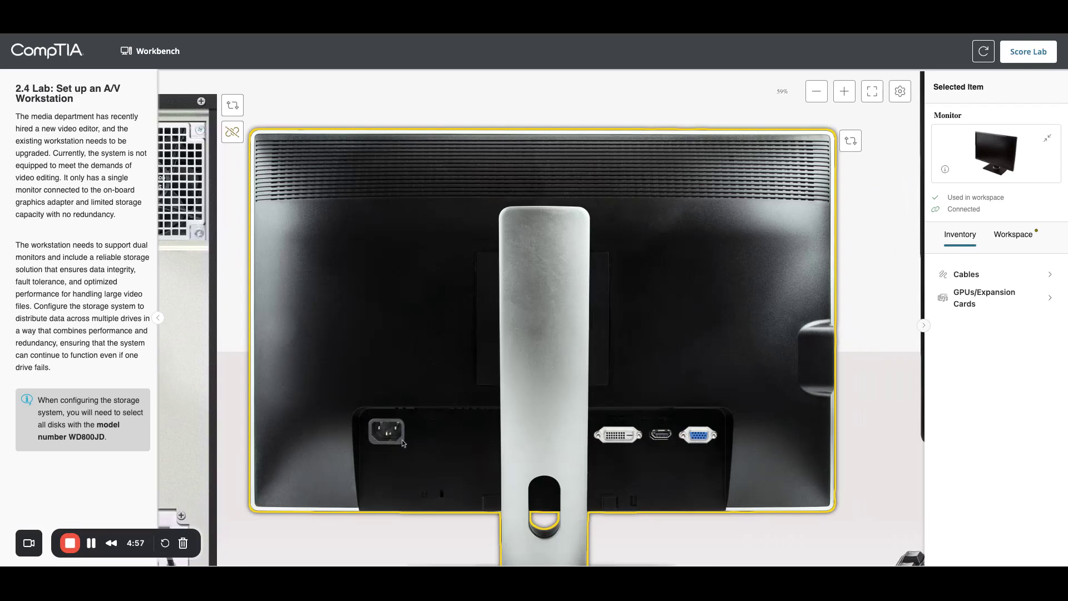
left_click(952, 275)
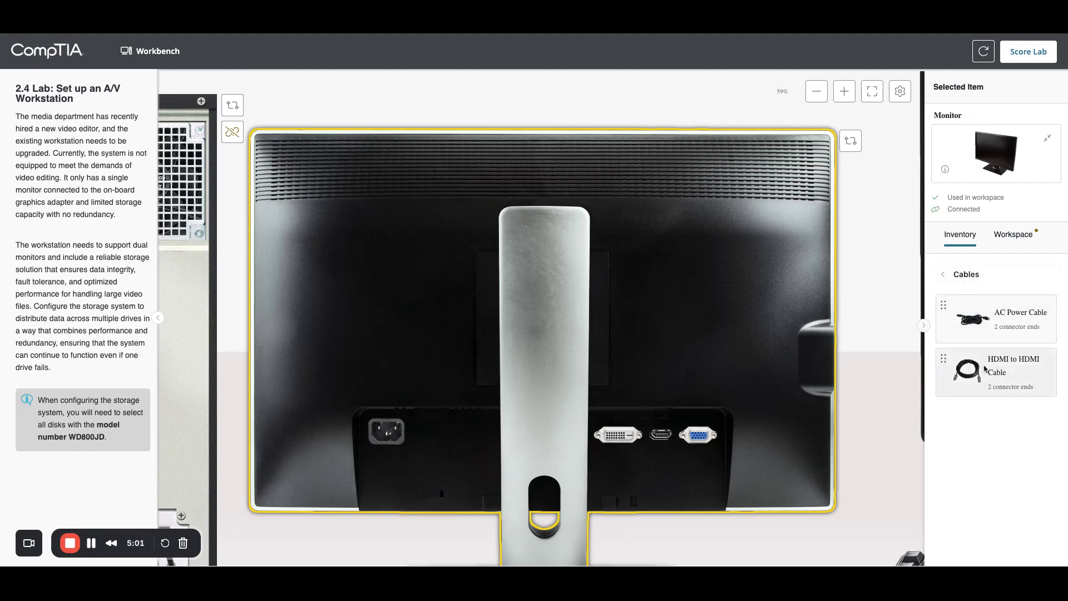
Connect an HDMI to HDMI Cable between the monitor's HDMI port and the graphics card's HDMI port
left_click(984, 368)
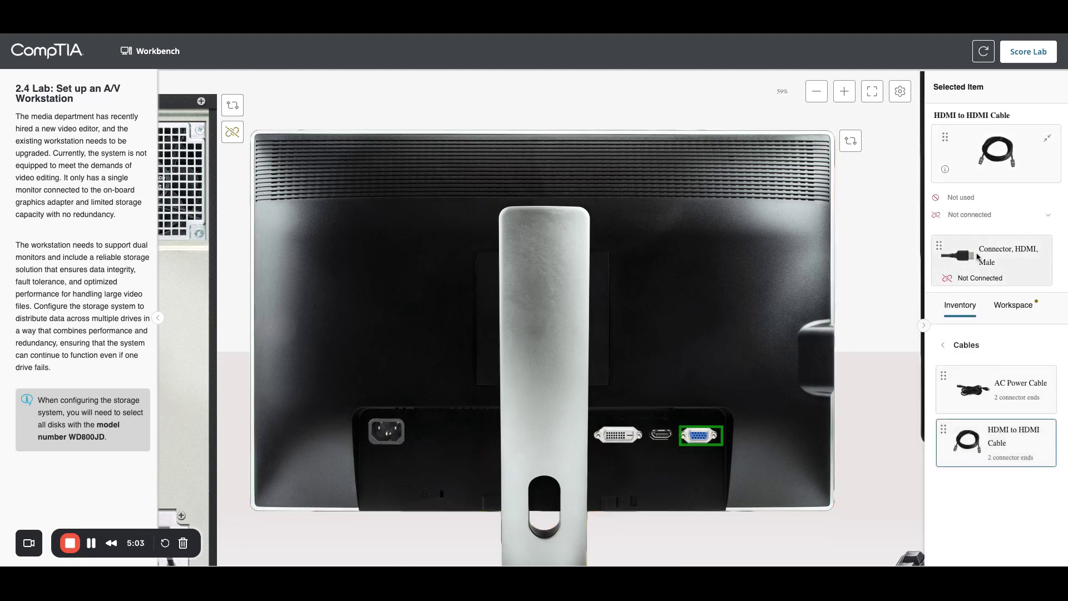
left_click_drag(978, 255, 660, 435)
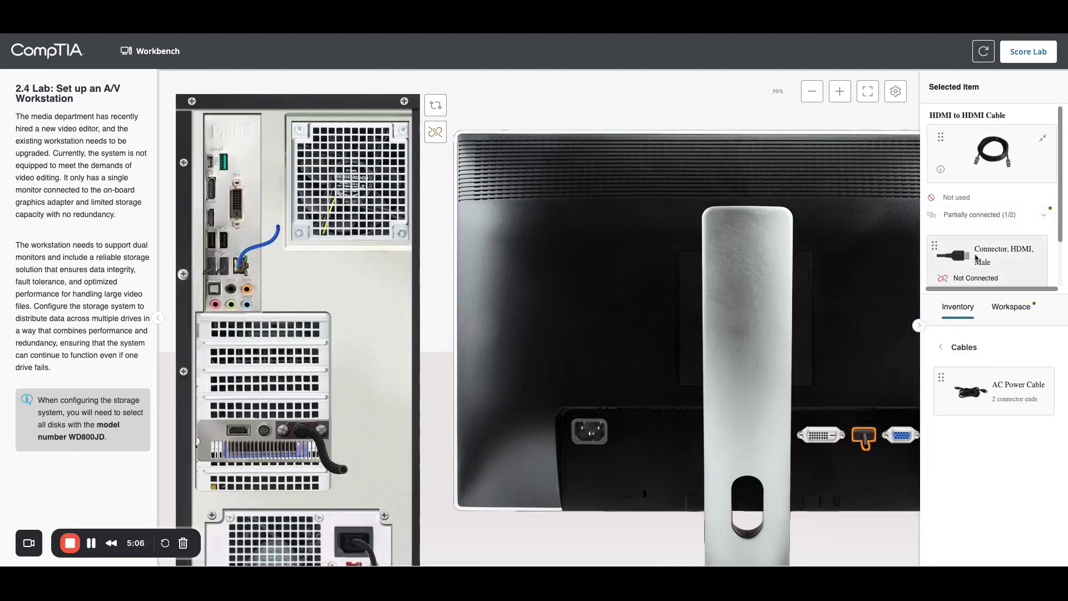
left_click_drag(967, 259, 251, 430)
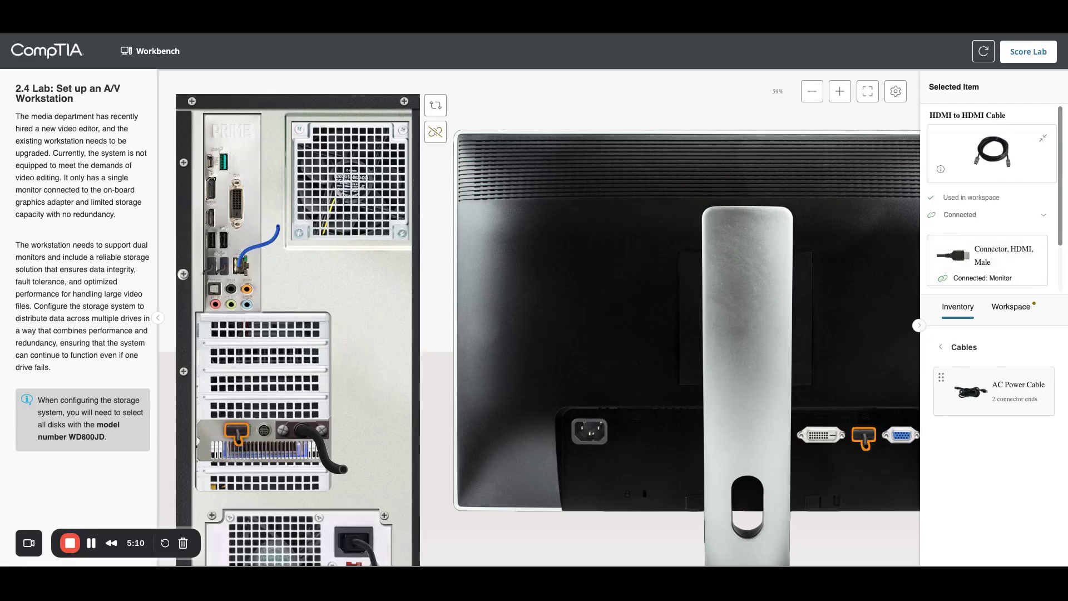
Plug an AC Power Cable into the second monitor's power input and the empty wall outlet
left_click(1001, 390)
scroll(983, 259, "down", 2)
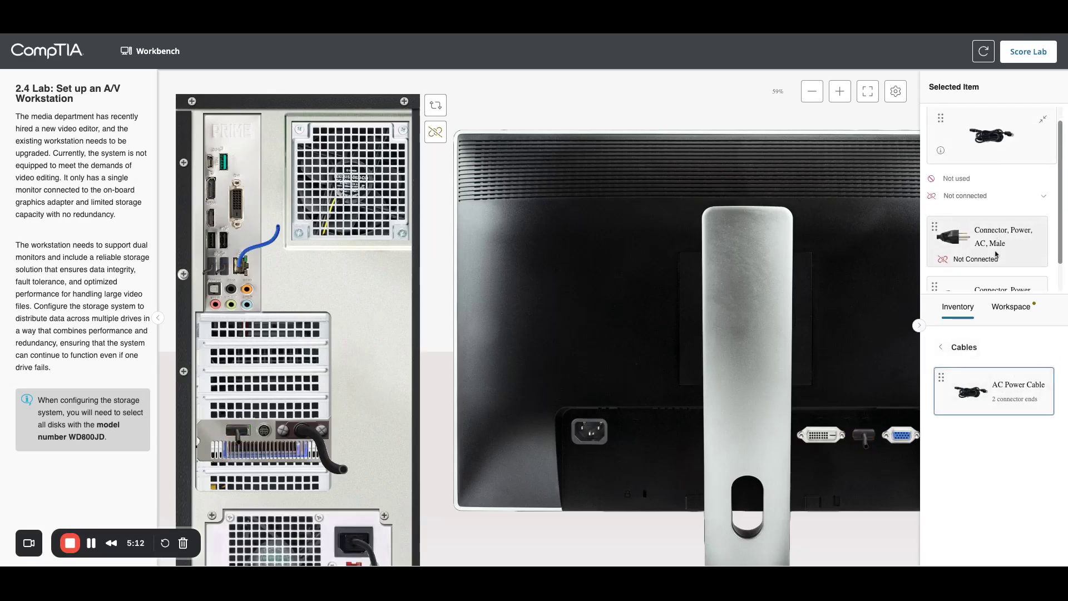
mouse_move(949, 267)
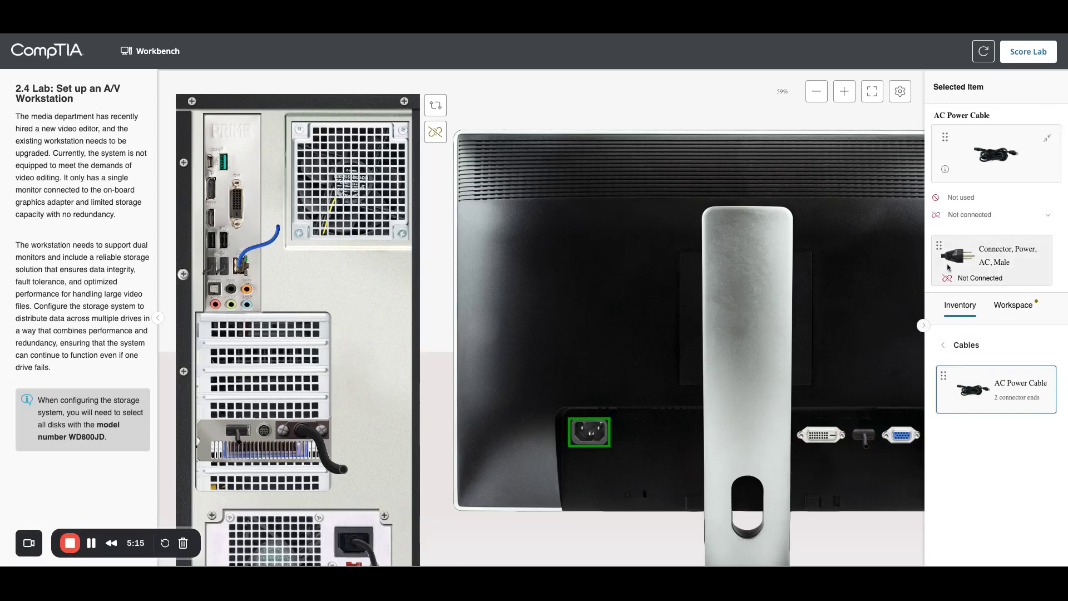
left_click_drag(948, 268, 590, 431)
scroll(604, 377, "up", 4)
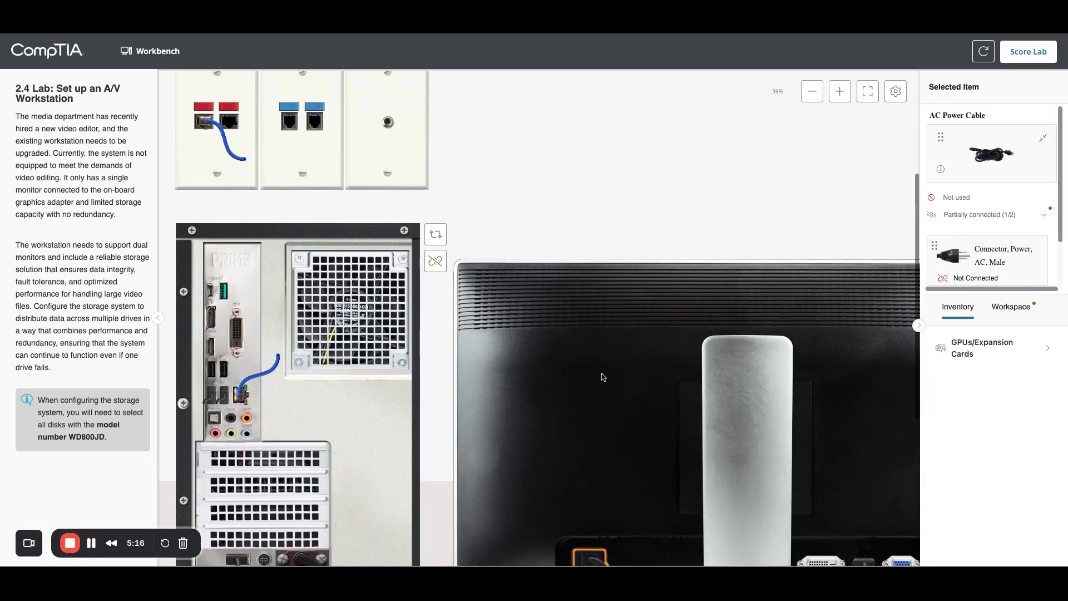
scroll(603, 377, "up", 2)
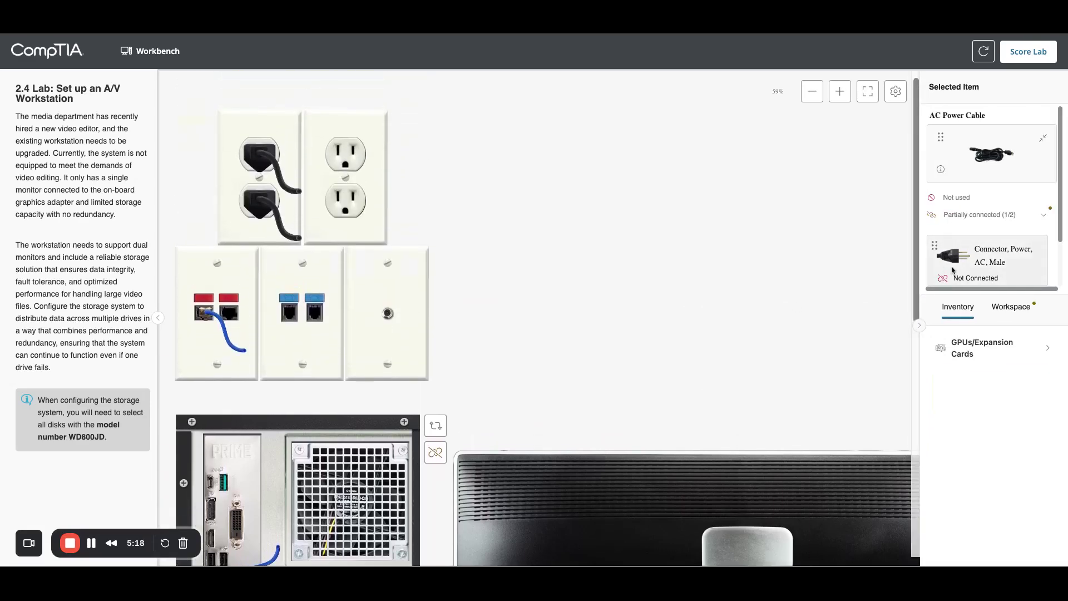
left_click_drag(959, 251, 346, 202)
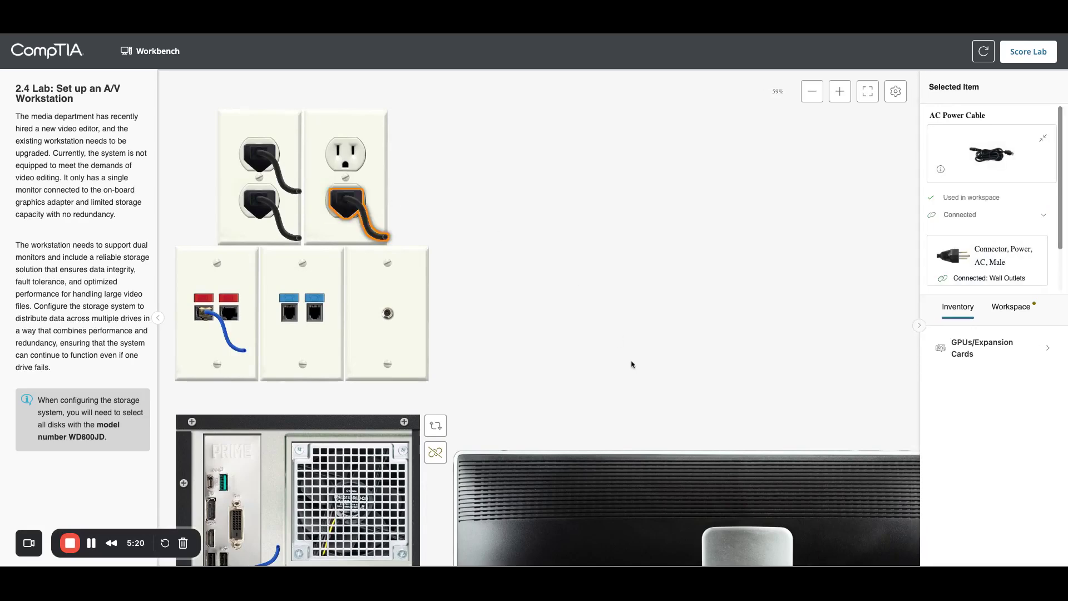
scroll(638, 384, "down", 2)
scroll(639, 384, "down", 5)
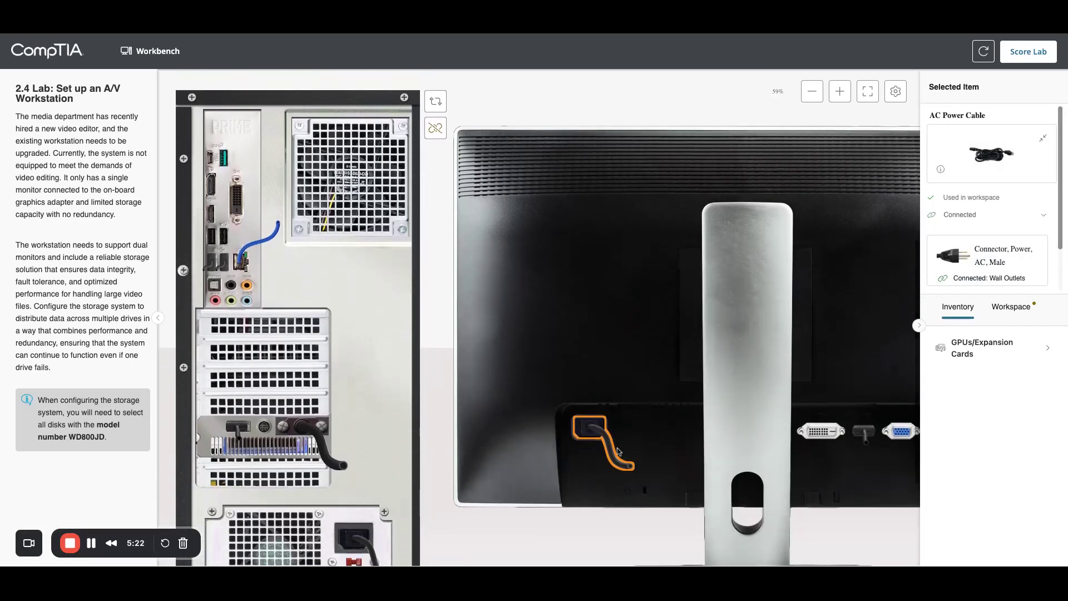
Turn the second monitor to Front and zoom out to show both monitors on the desk
scroll(616, 433, "right", 5)
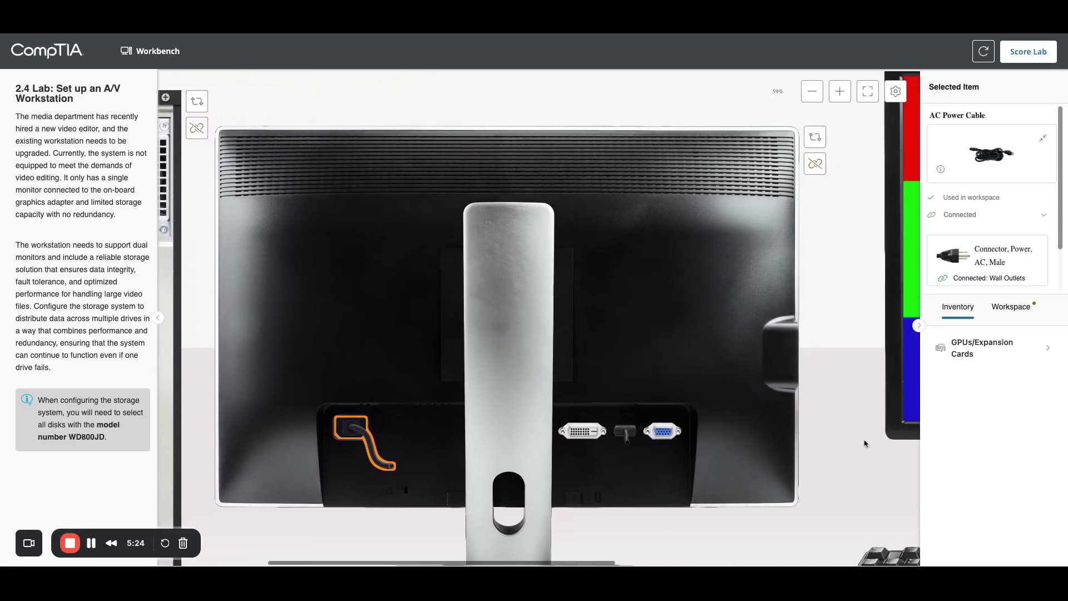
left_click(810, 137)
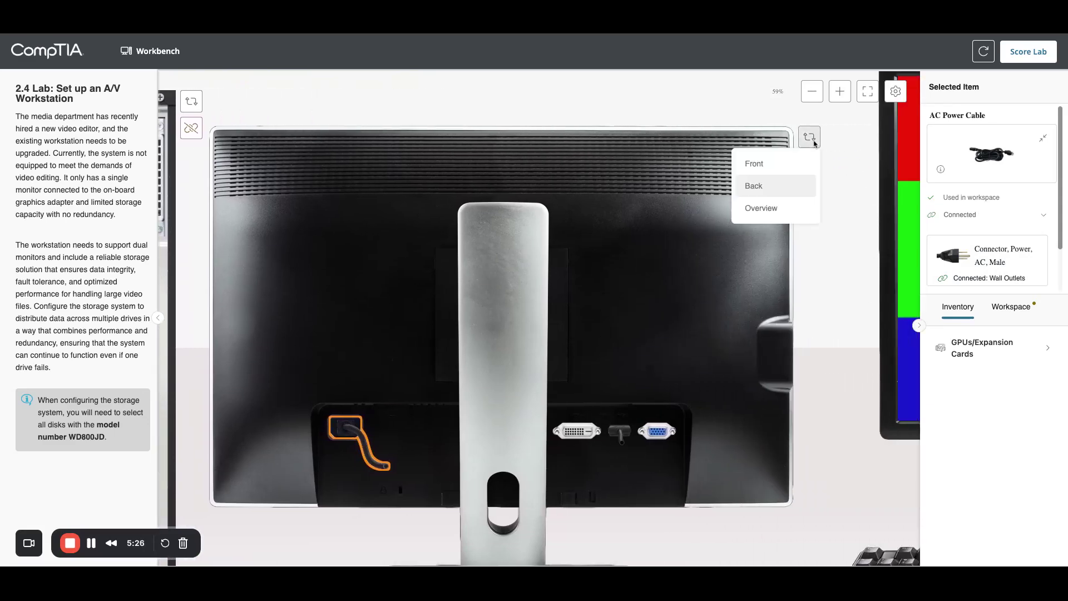
left_click(792, 162)
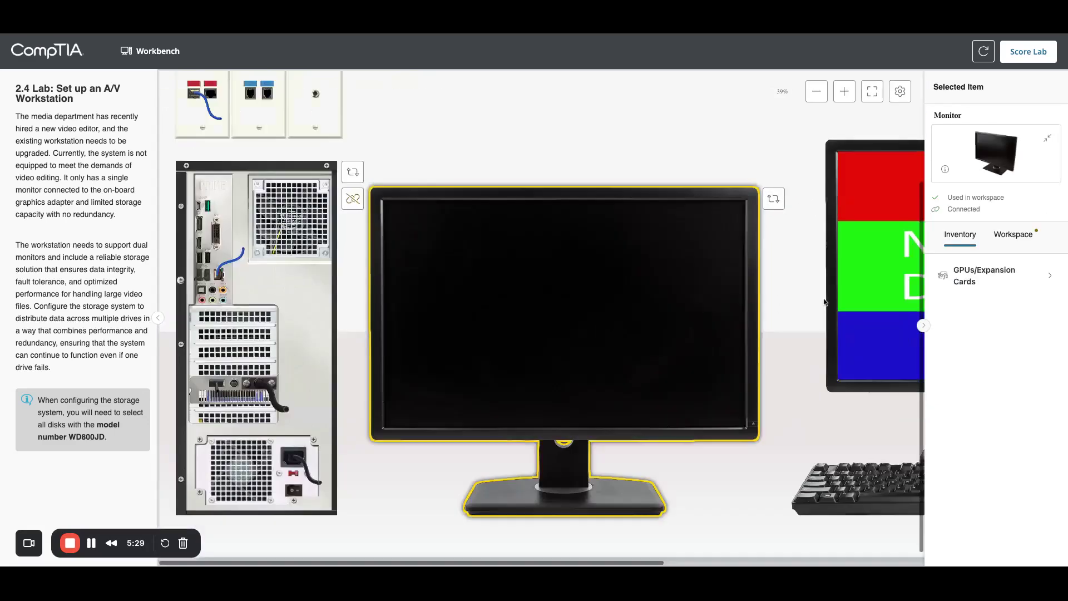
scroll(825, 302, "up", 5)
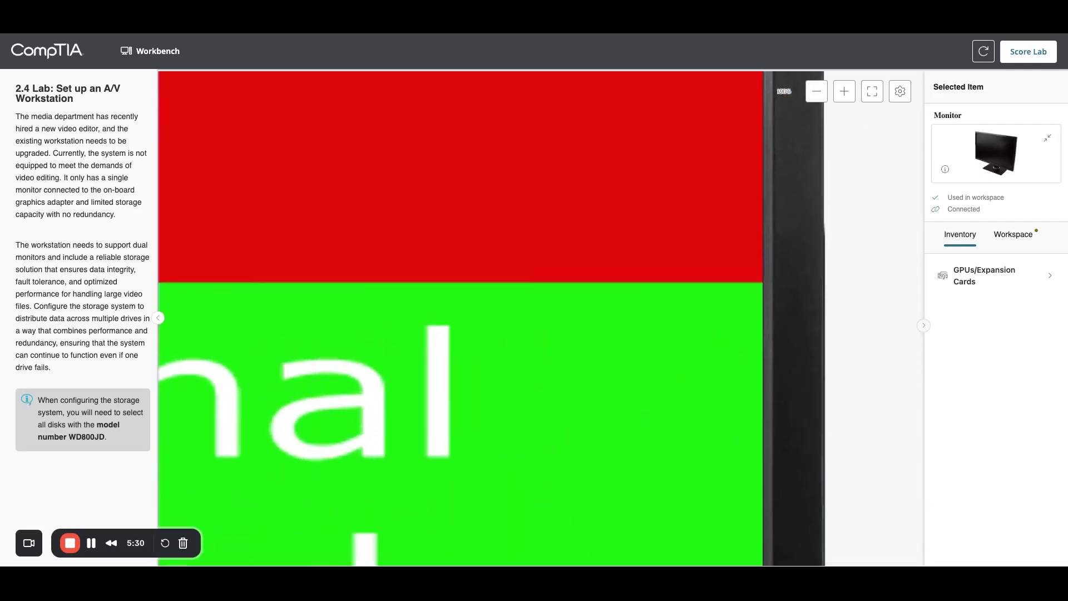
left_click(824, 94)
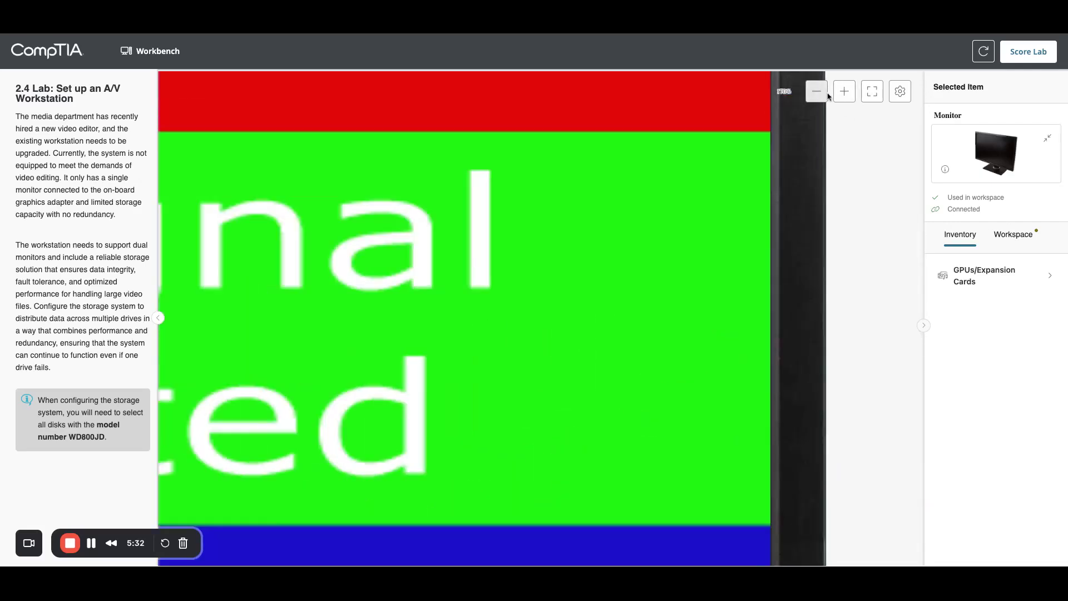
left_click(826, 95)
left_click(819, 95)
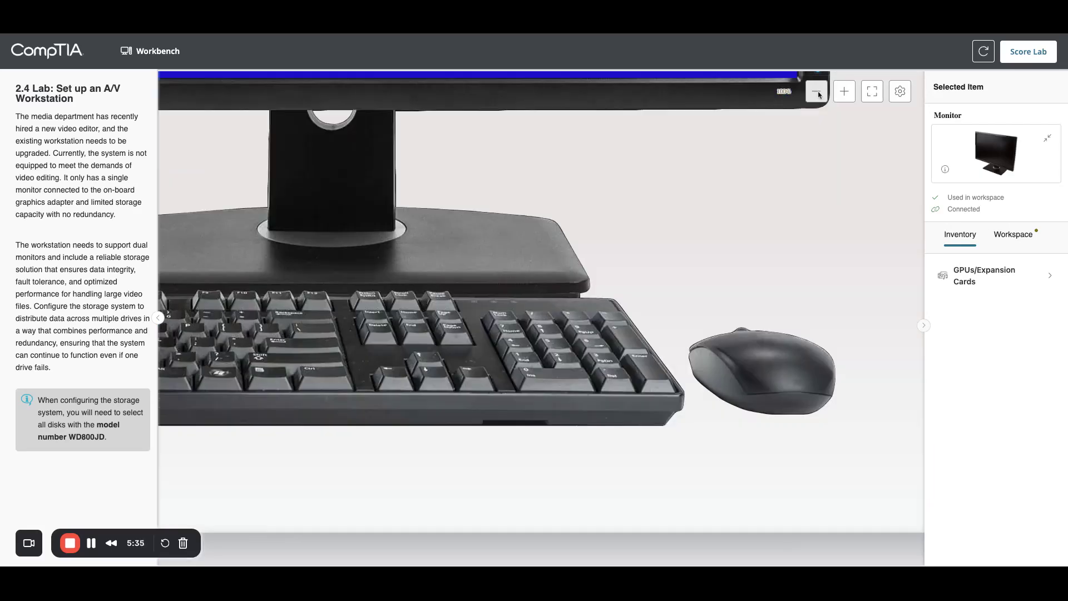
left_click(819, 95)
left_click(819, 94)
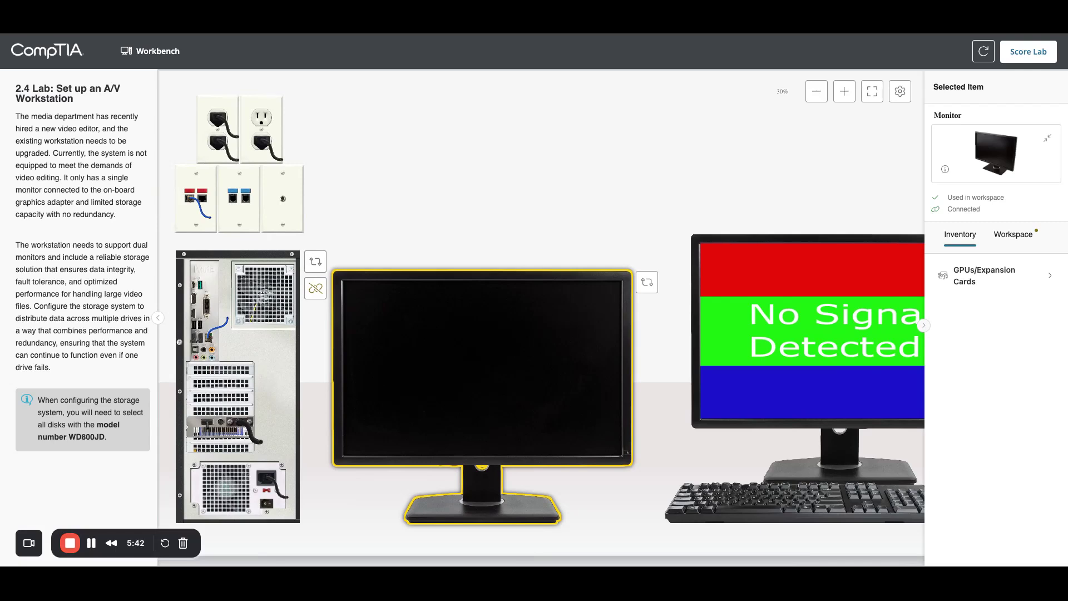
Turn the PC tower to its Front view
left_click(313, 266)
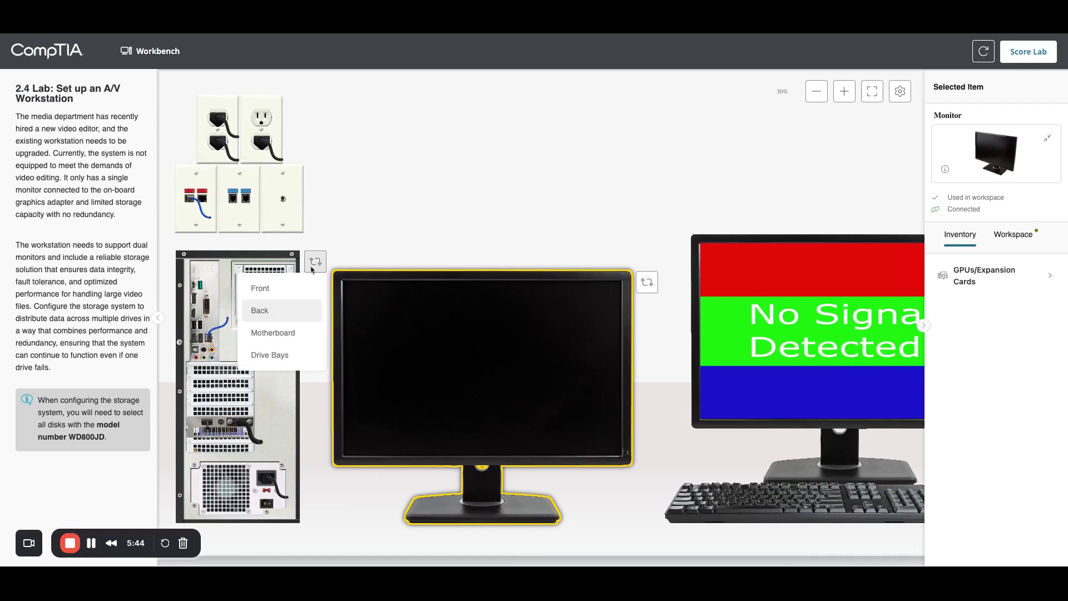
left_click(289, 289)
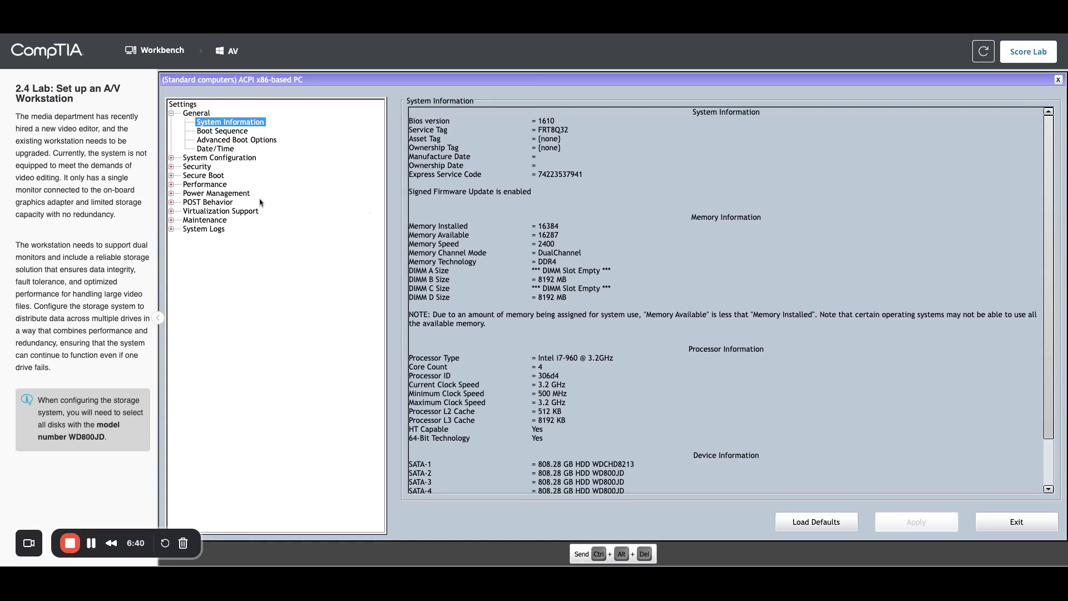
Under System Configuration, change BIOS SATA Operation from AHCI to RAID On and apply
scroll(278, 288, "down", 1)
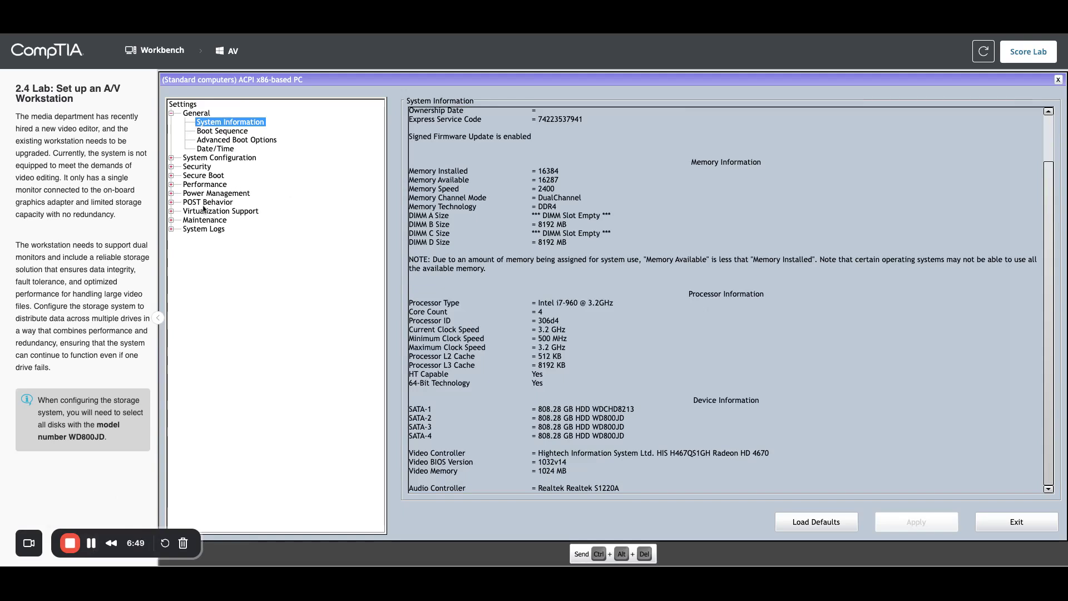
left_click(171, 158)
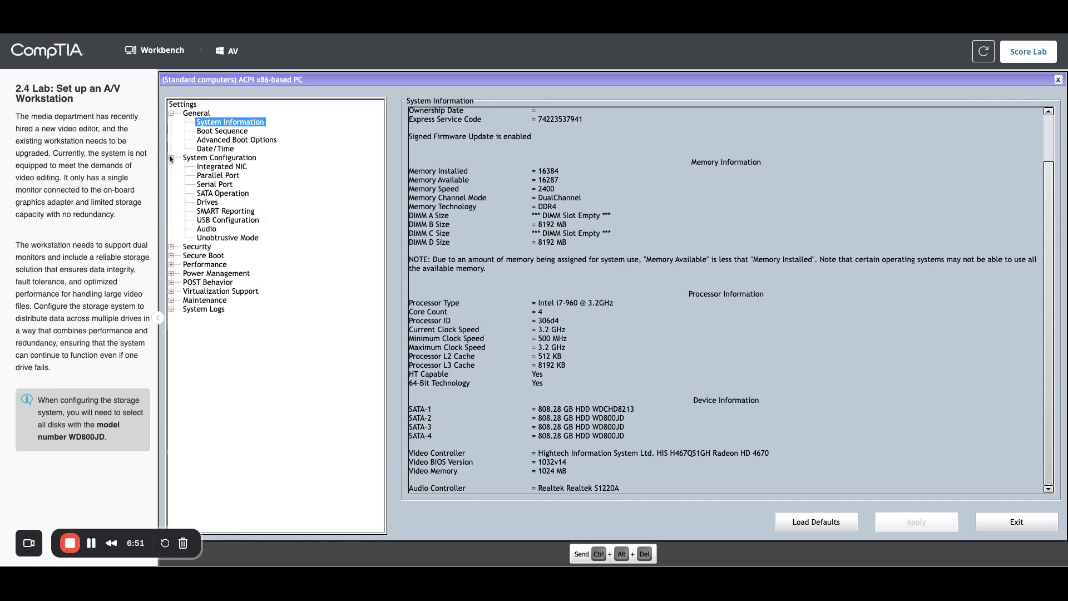
left_click(216, 196)
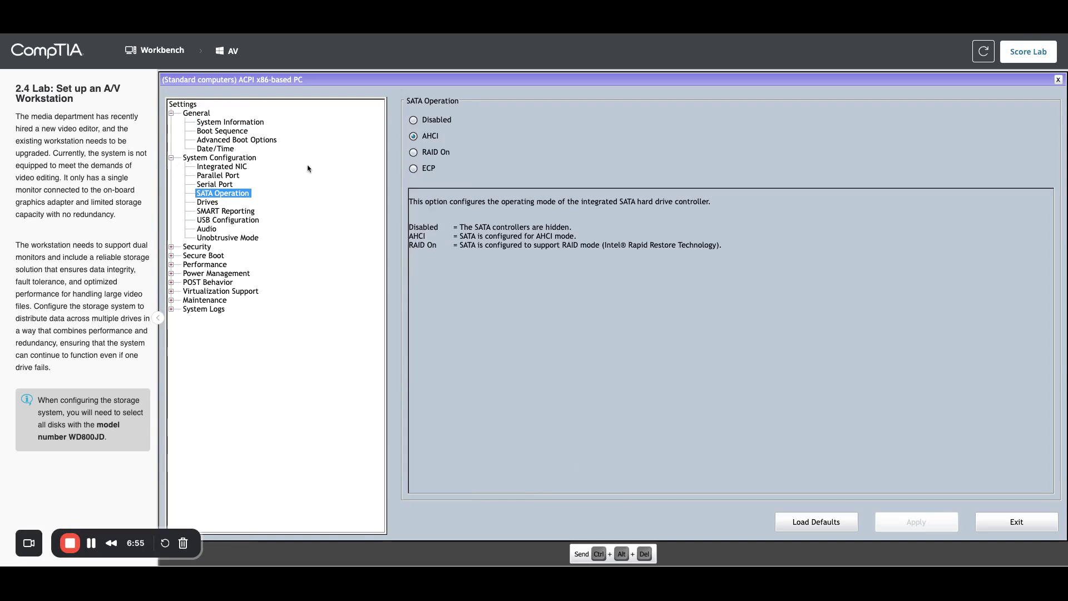
left_click(414, 153)
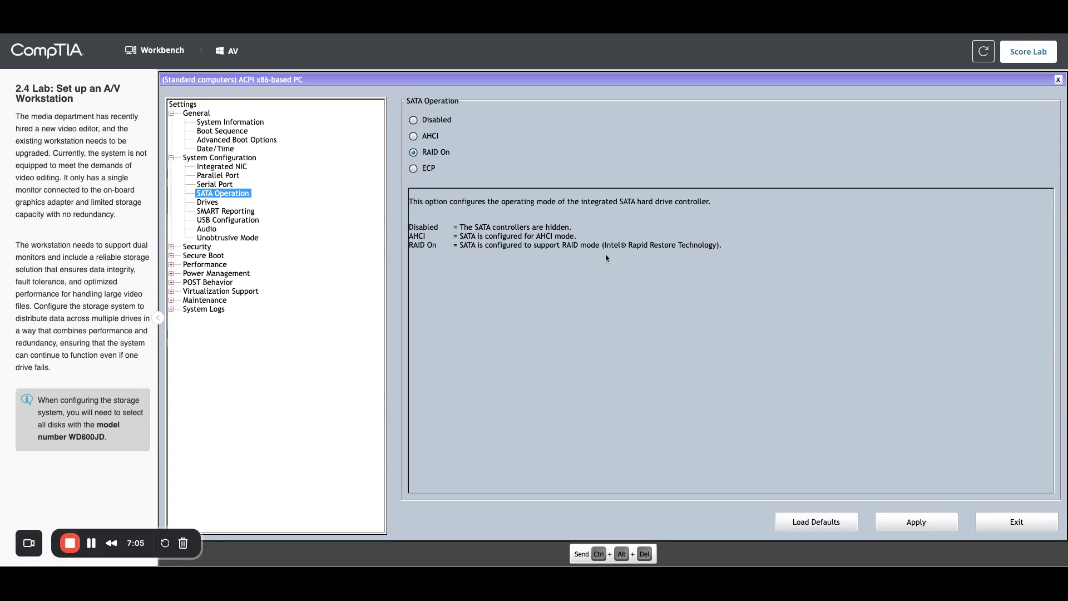
left_click(944, 523)
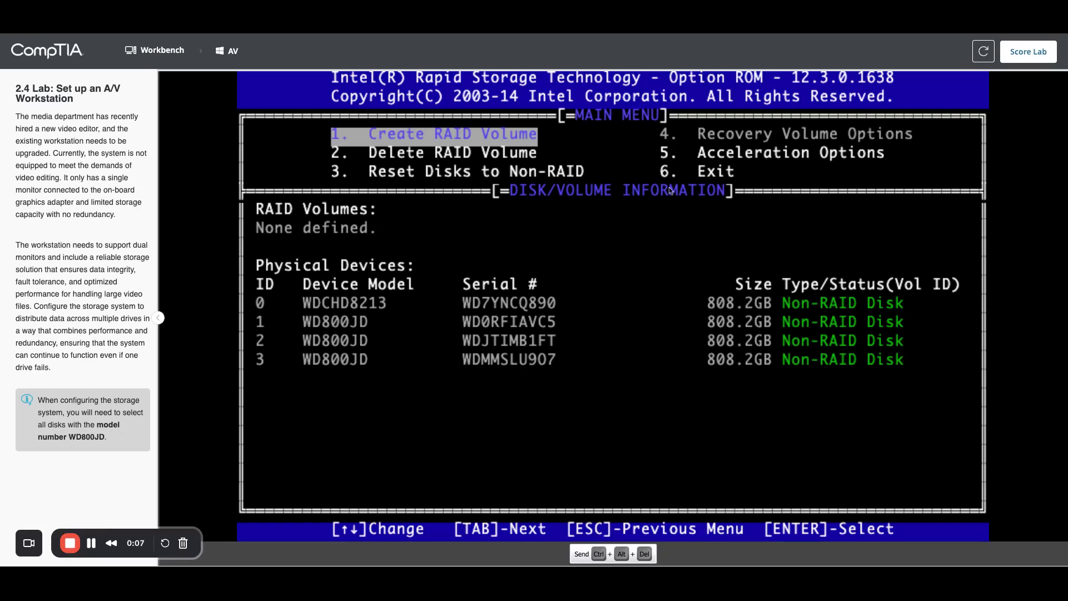
Start Create RAID Volume for Volume0 in Intel RST and set its RAID level to RAID5 (Parity)
key("Return")
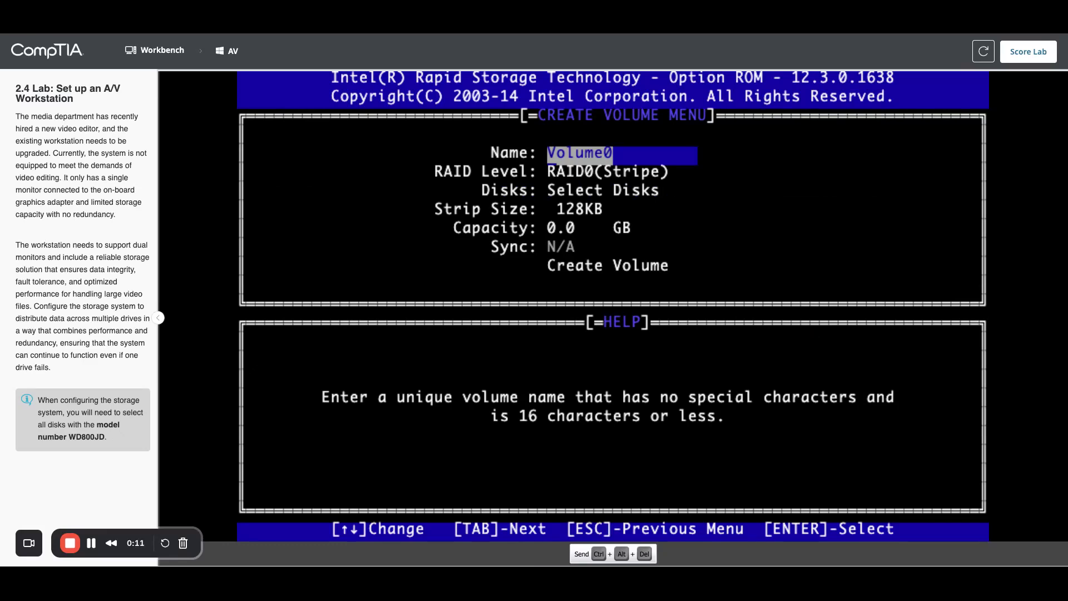
key("Tab")
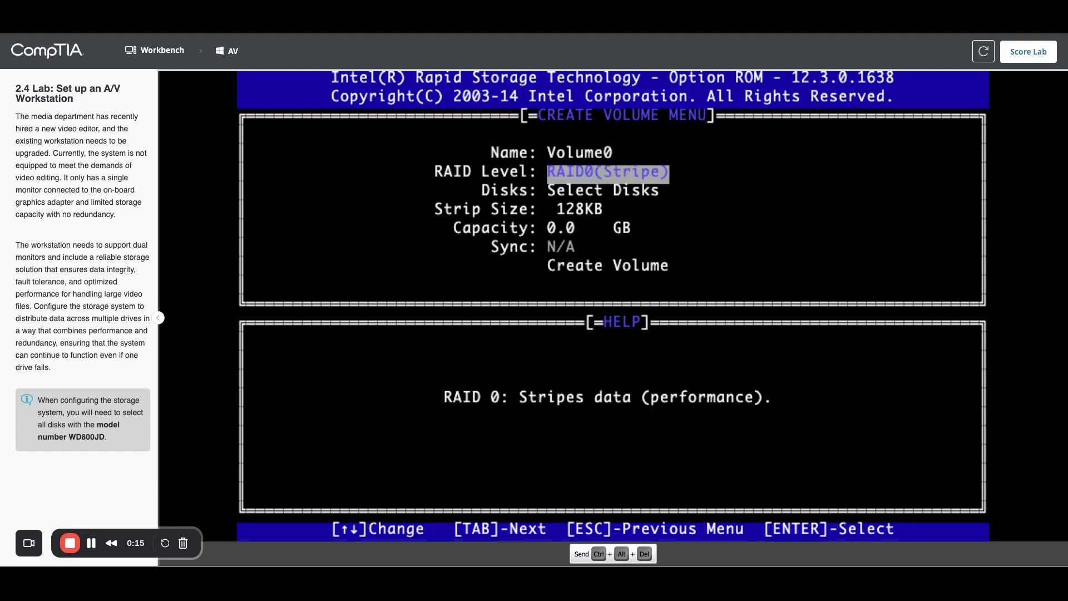
key("Down")
key("Up")
key("Down")
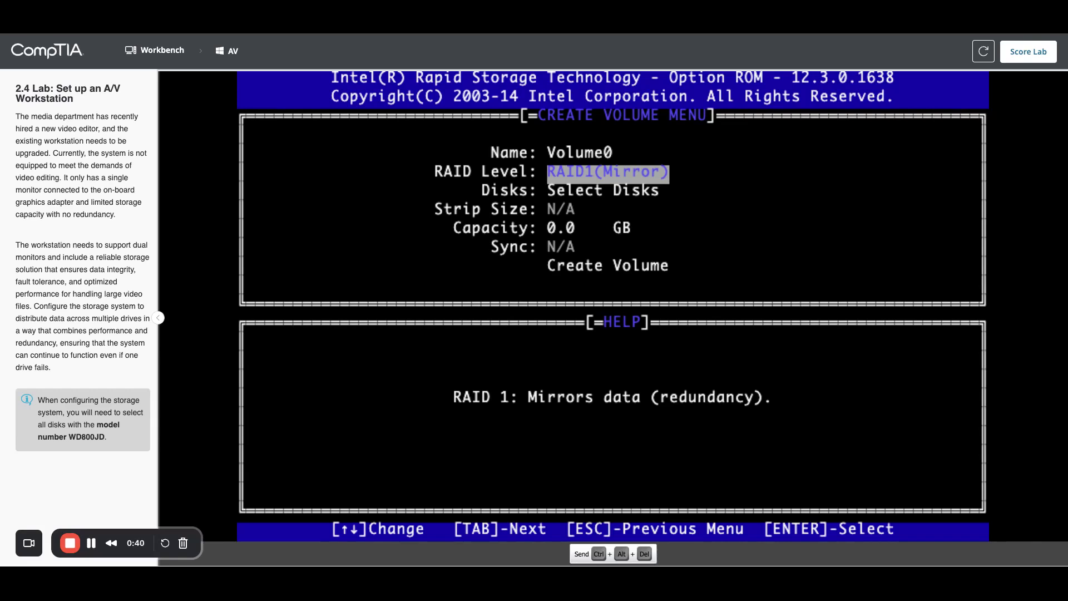
key("Down")
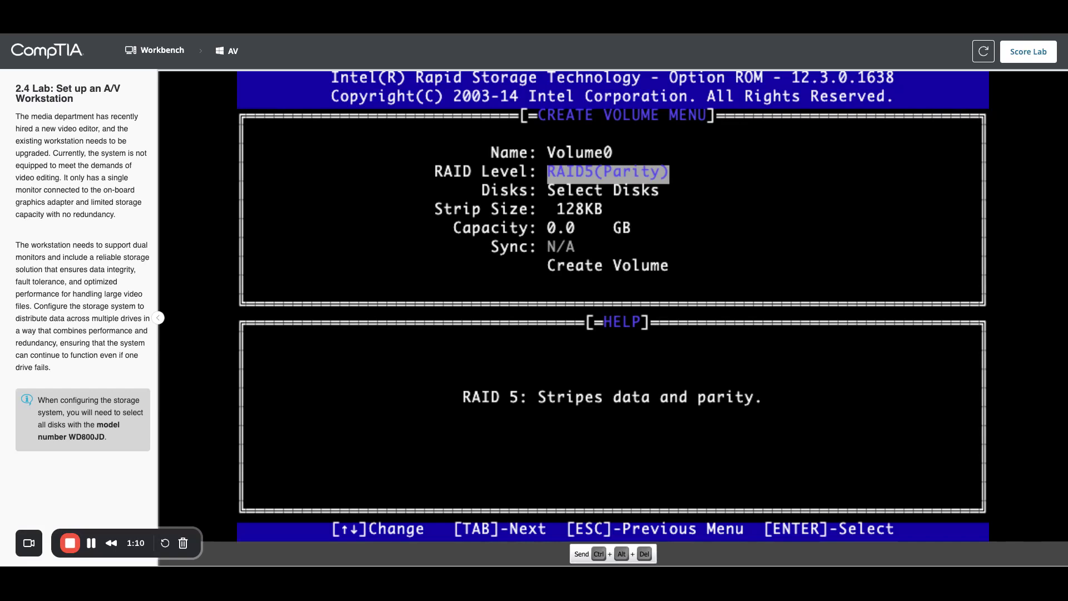
key("Tab")
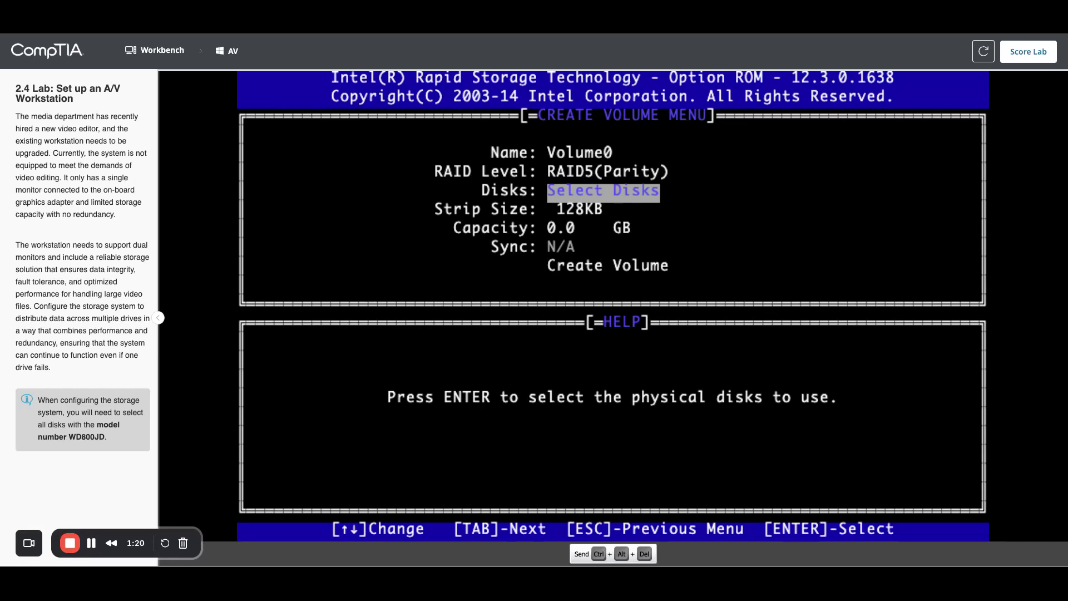
Mark disks 1, 2 and 3 (WD800JD) as Volume0 members, giving 1616.5 GB capacity
key("Return")
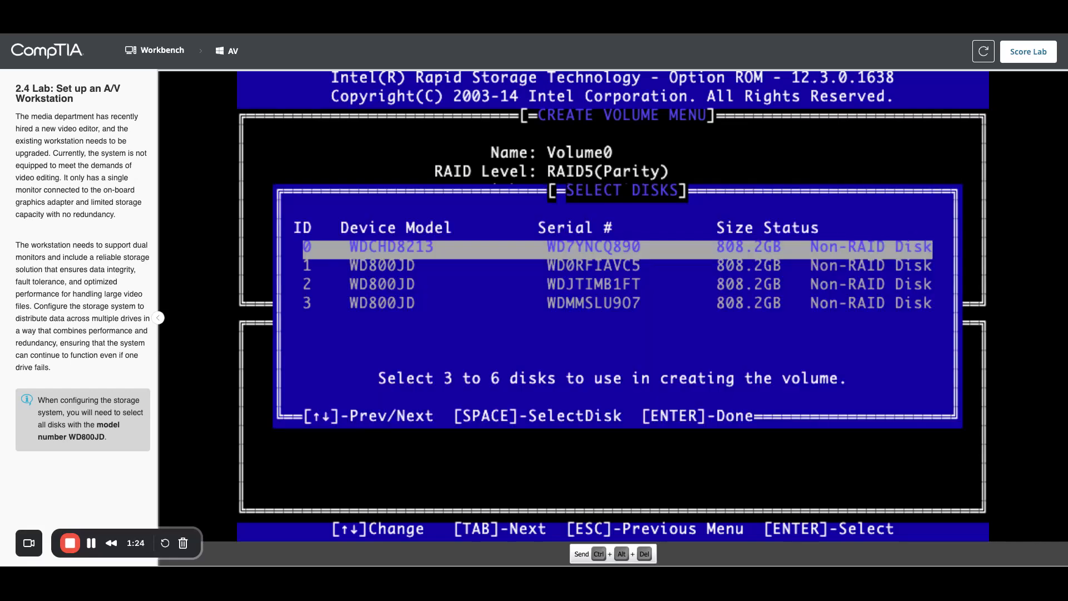
key("Down")
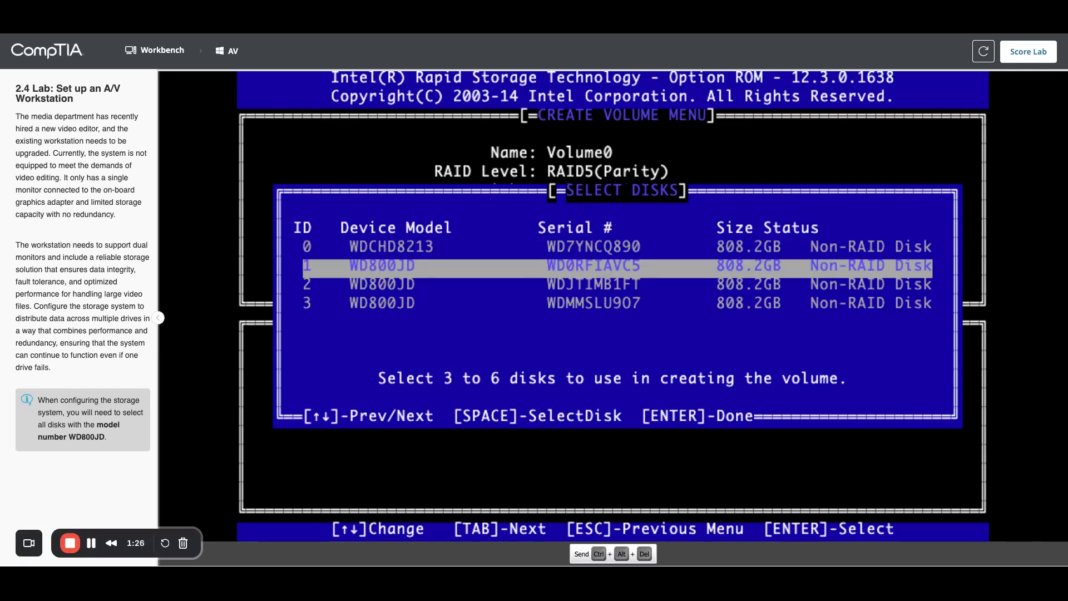
key("space")
key("Down")
key("space")
key("Down")
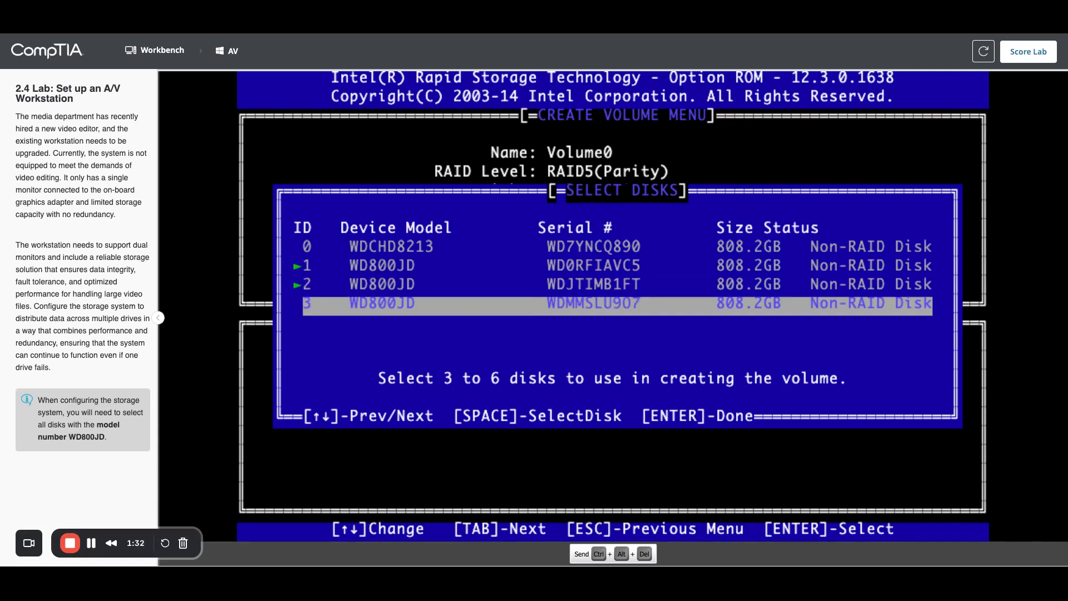
key("space")
key("Return")
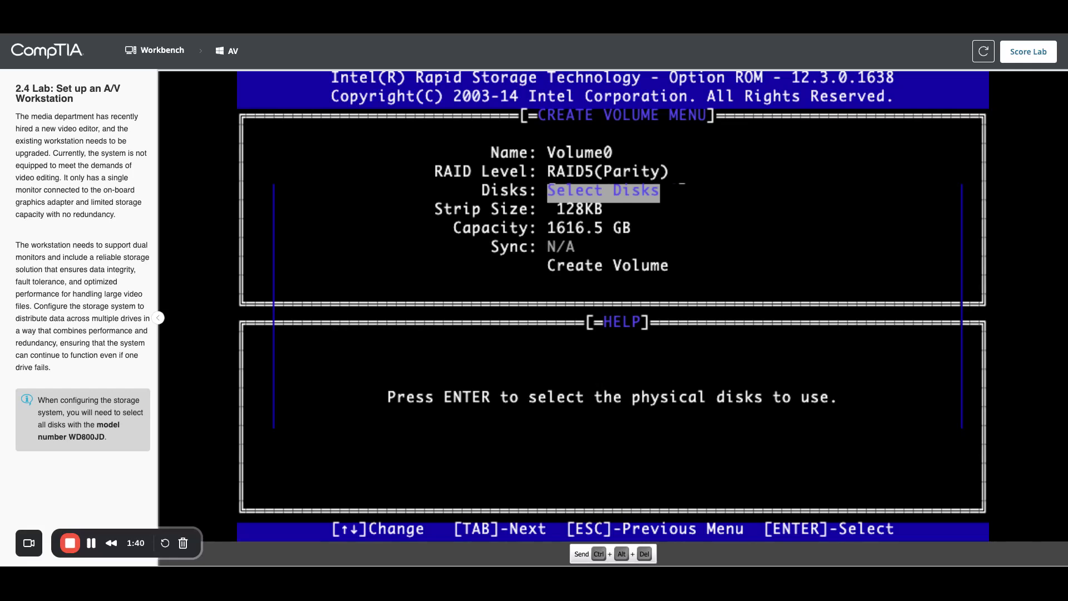
Keep 128KB strip size and full capacity, create Volume0, and accept the data-loss warning
key("Tab")
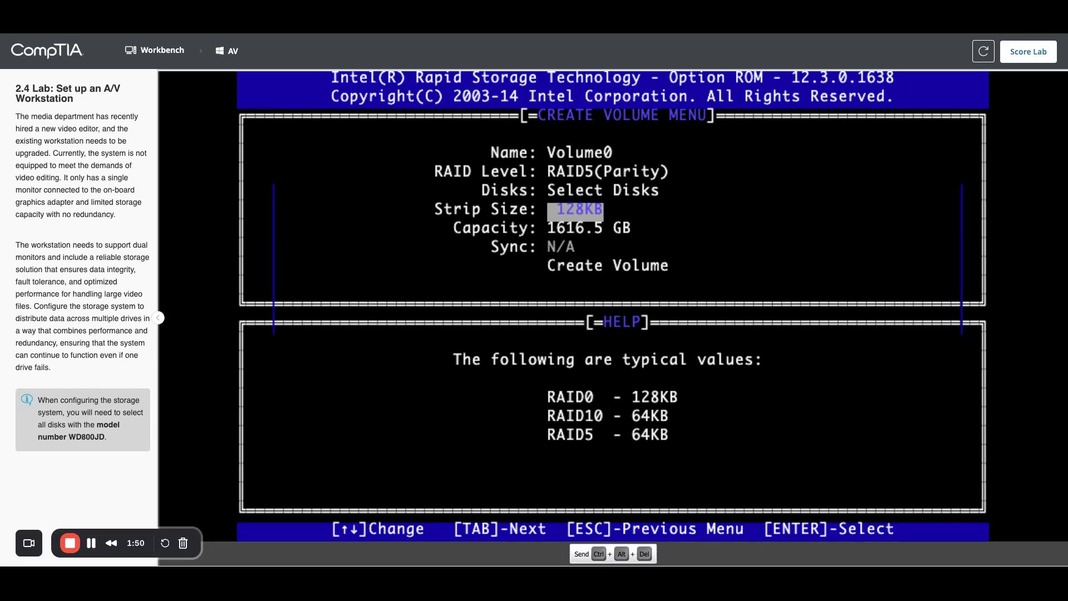
key("Tab")
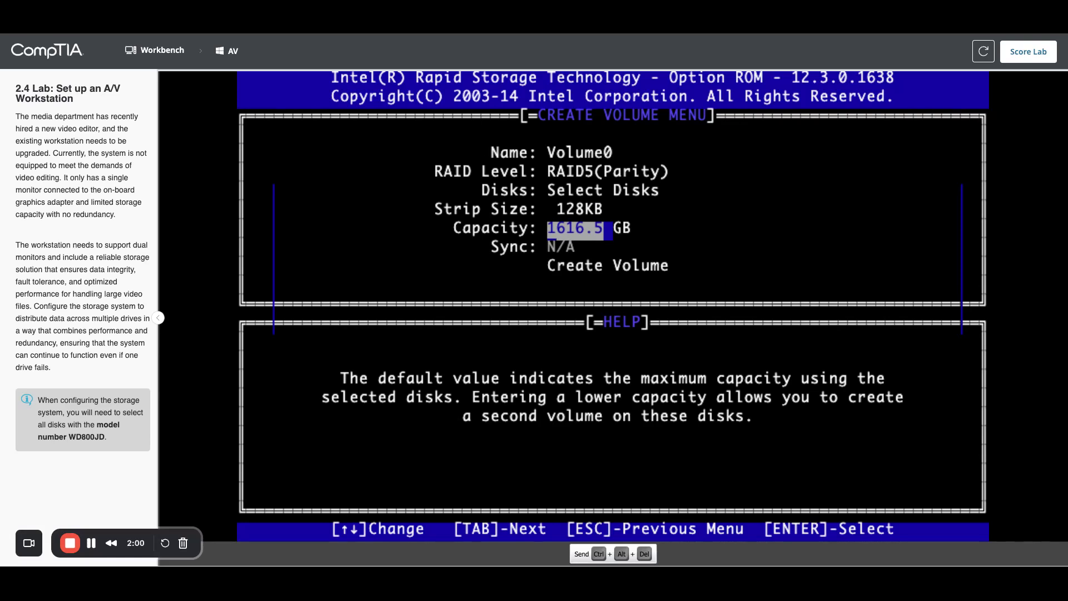
key("Tab")
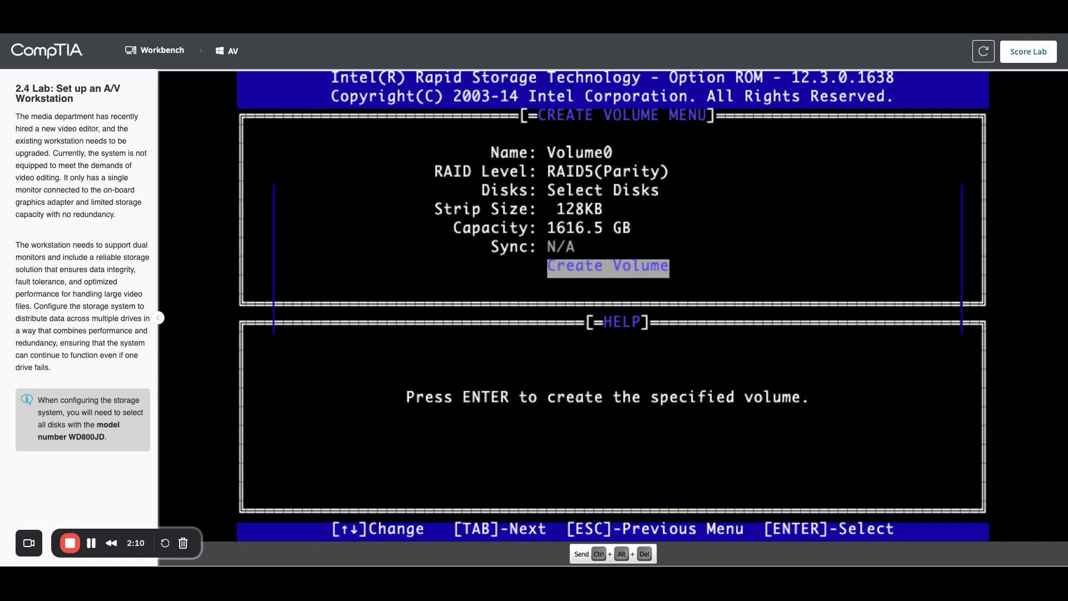
key("Return")
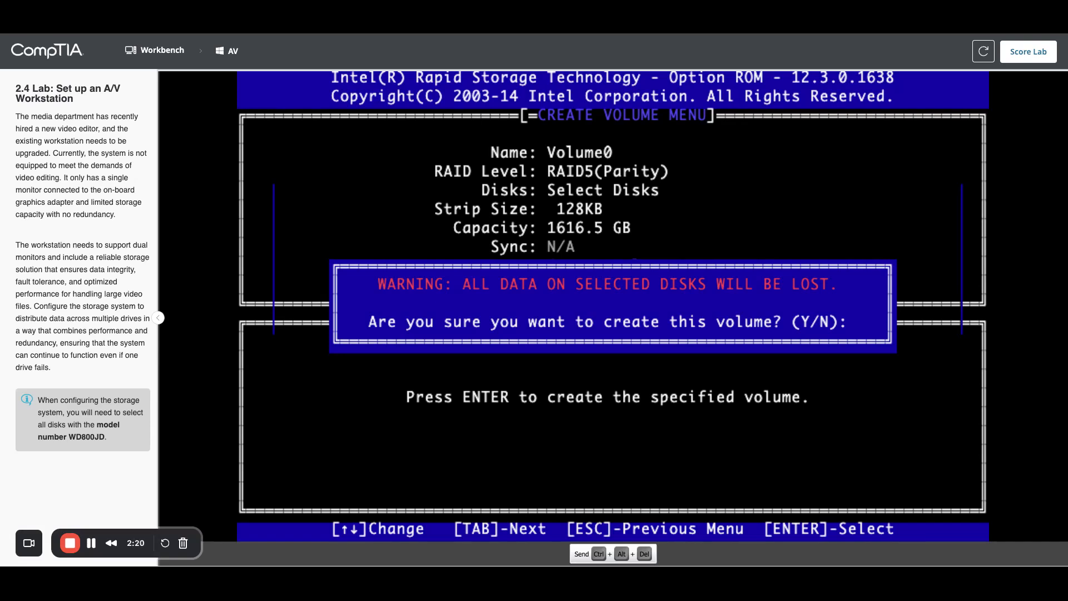
key("y")
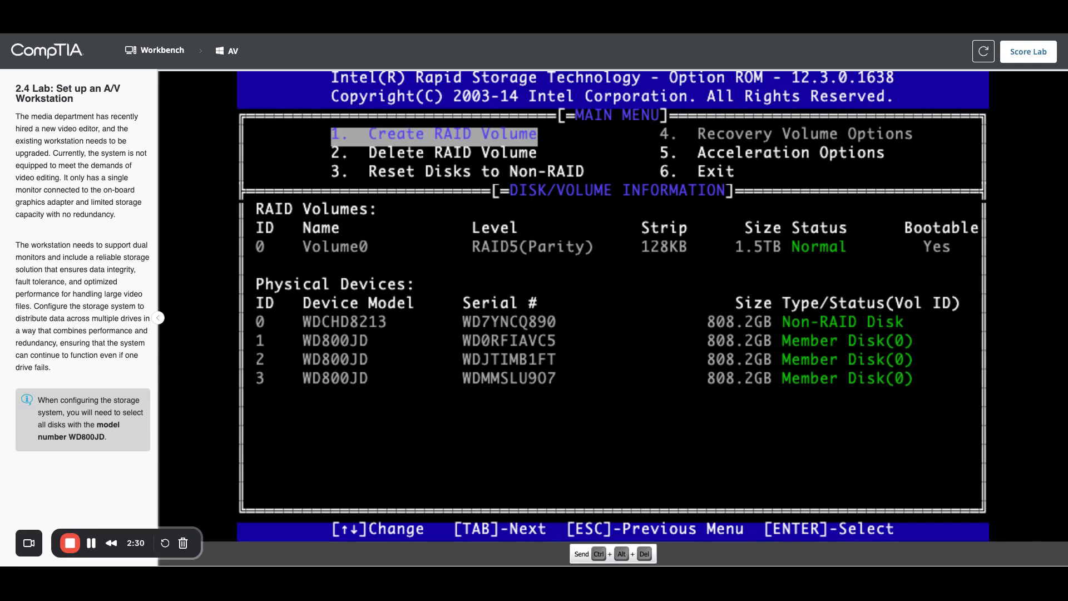
Exit the Intel RST utility and confirm with Y so the workstation boots into Windows
key("Escape")
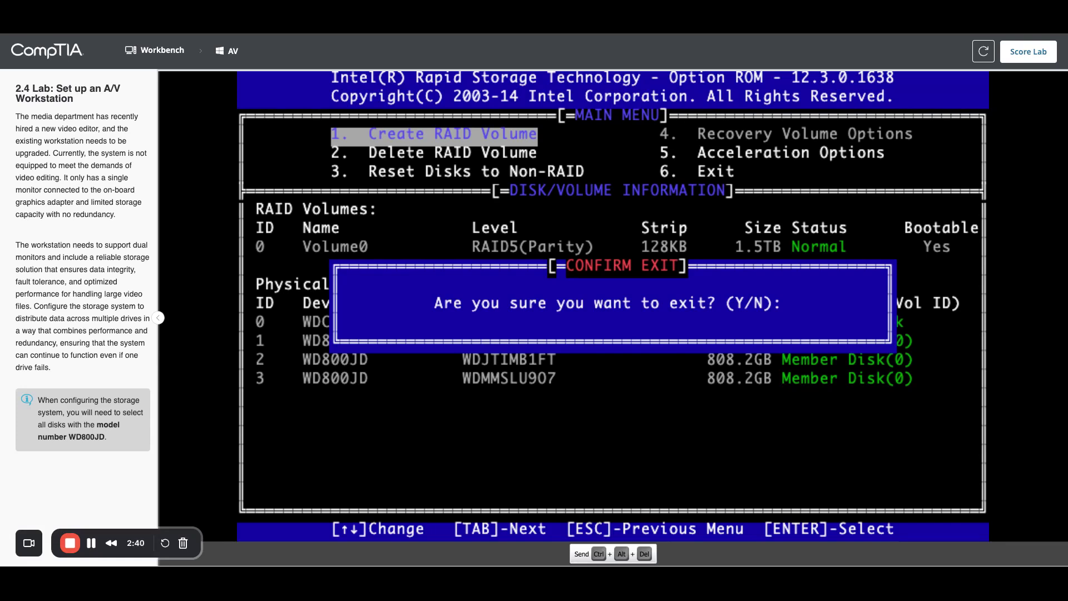
key("y")
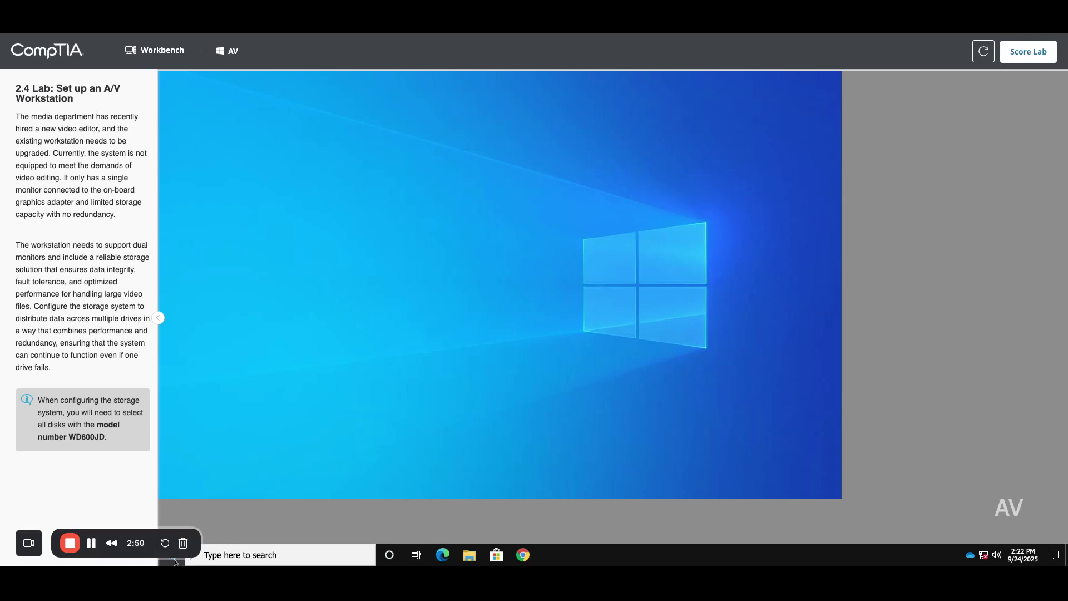
Open Disk Management showing the new 1.57 TB disk, then submit the lab for scoring
right_click(175, 562)
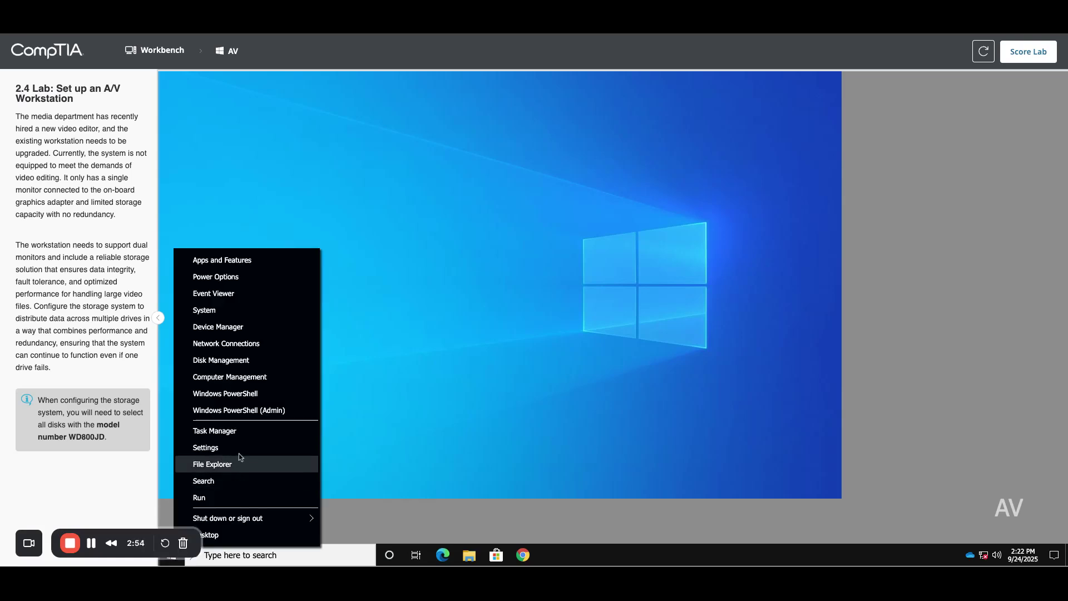
left_click(232, 360)
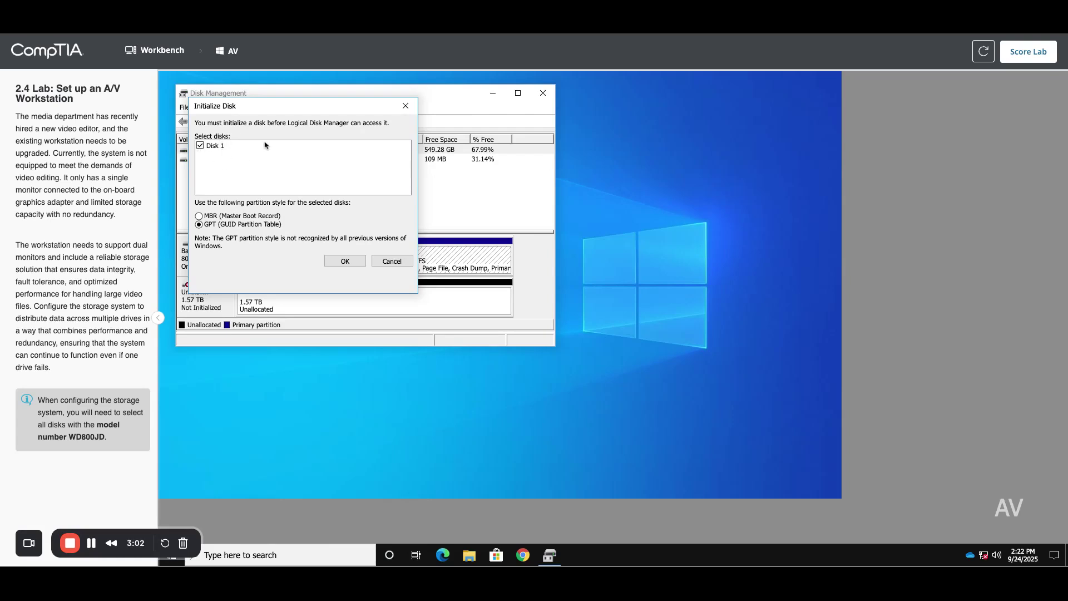
left_click_drag(288, 112, 672, 140)
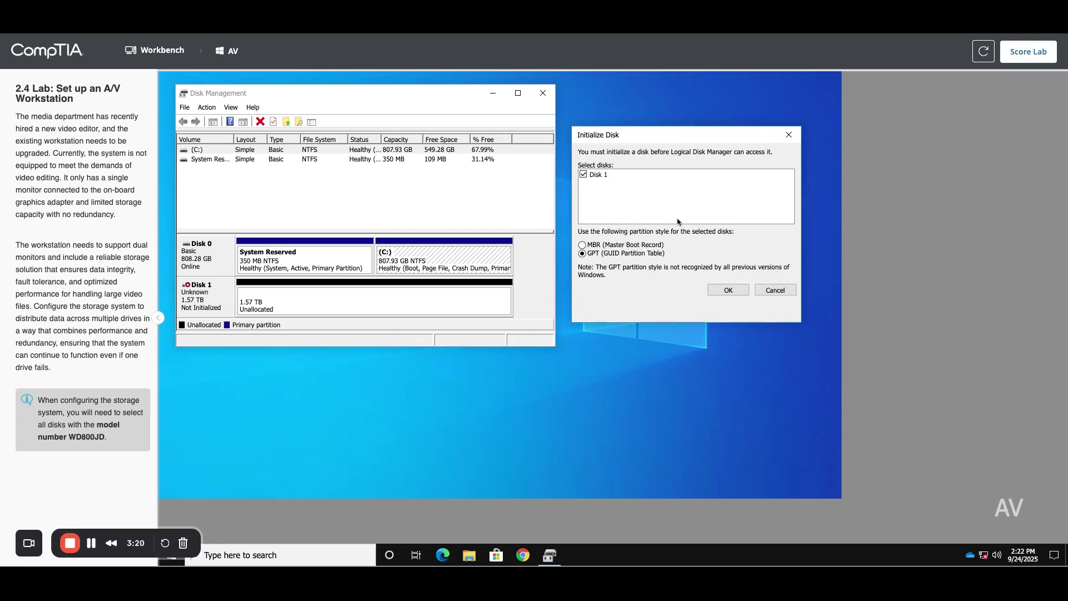
left_click(1028, 51)
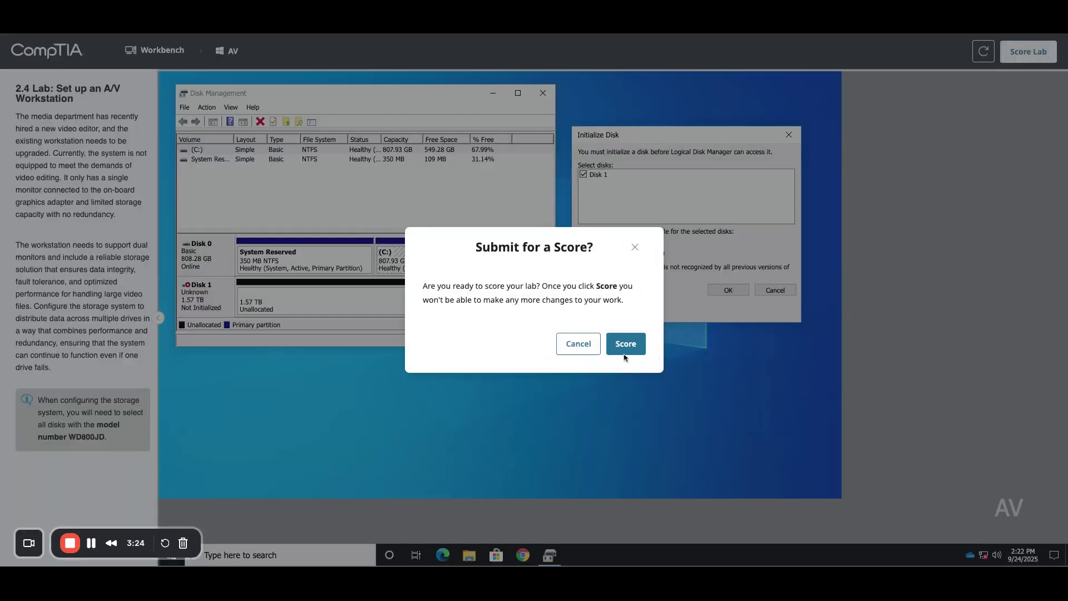
left_click(624, 345)
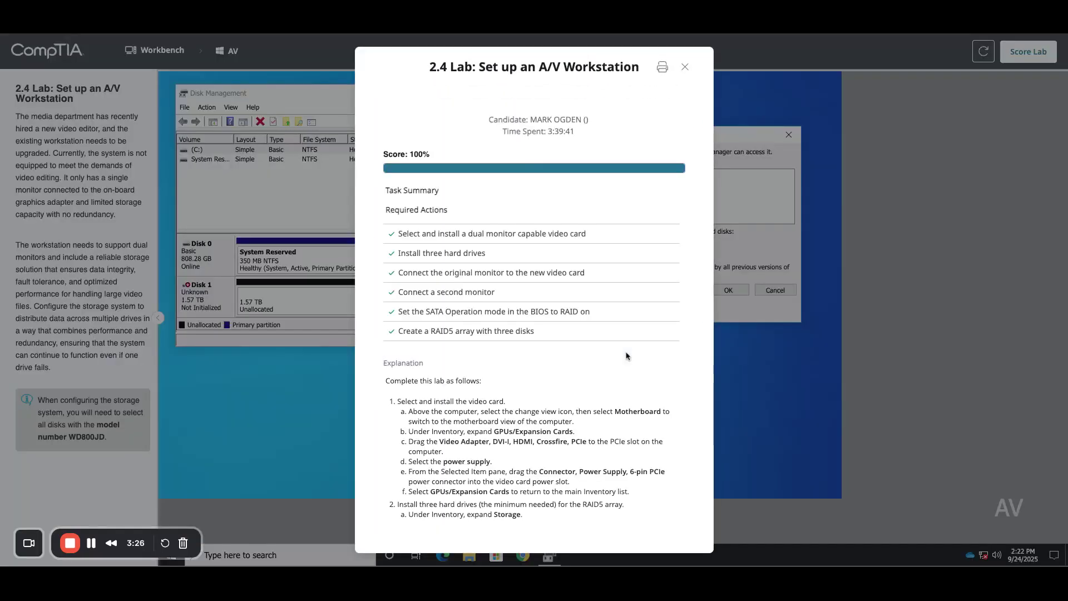